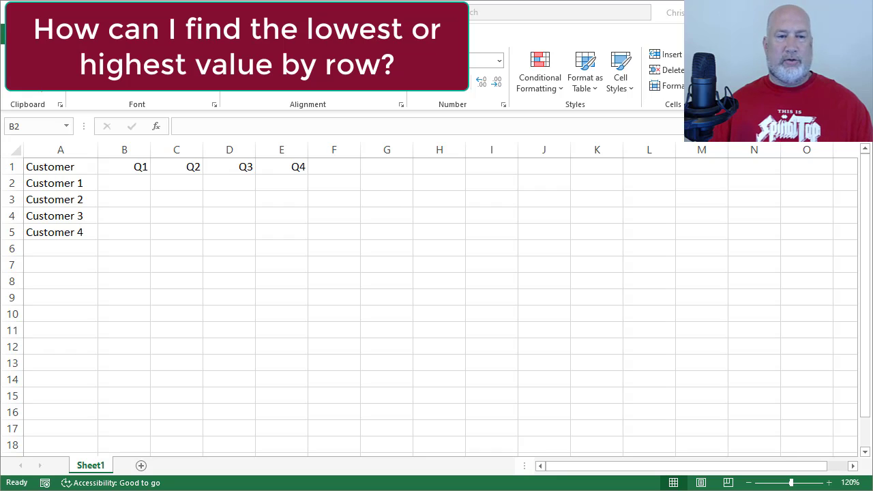
- Fill the Customer 1 series down column A through row 5
{"action": "left_click", "coordinate": [64, 163]}
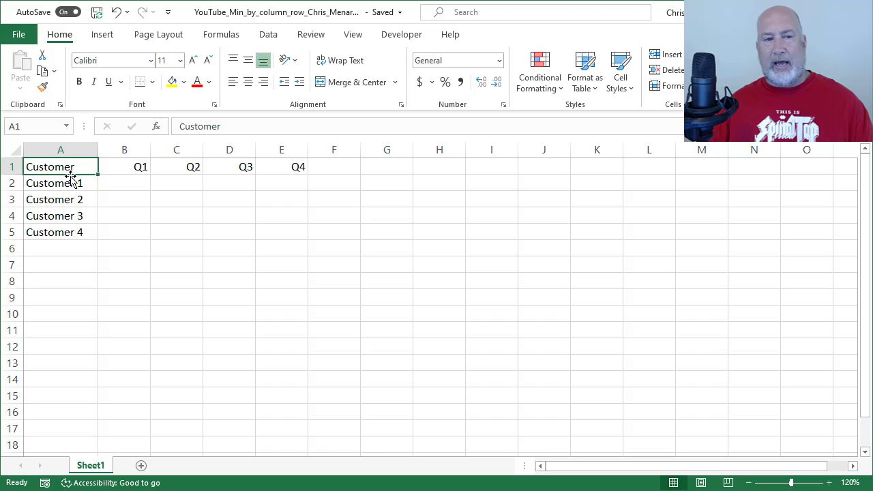
{"action": "left_click", "coordinate": [69, 180]}
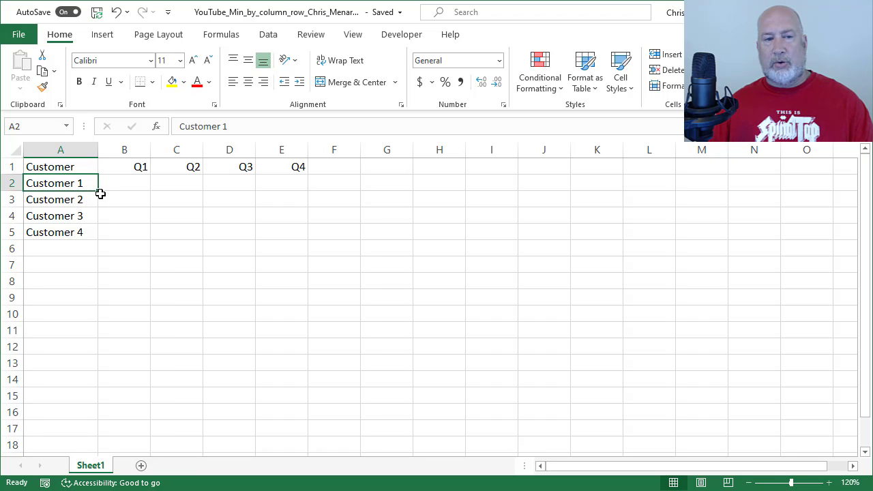
{"action": "left_click_drag", "start_coordinate": [97, 193], "coordinate": [102, 239]}
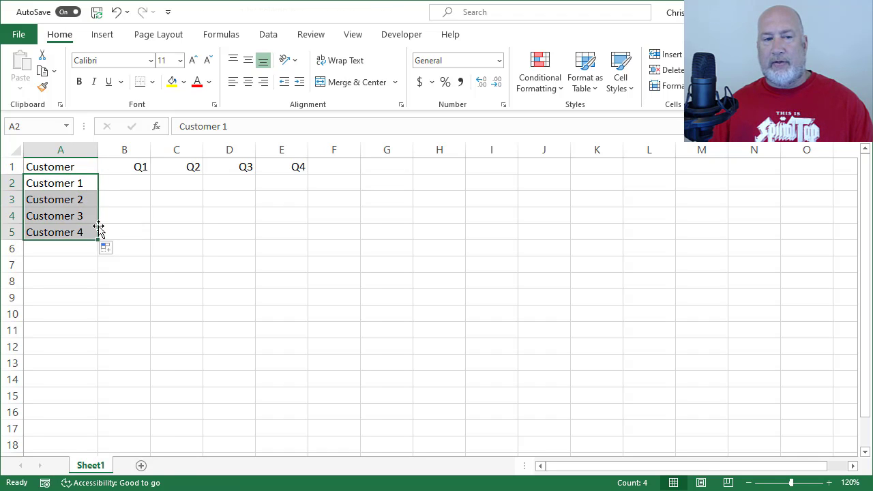
- Type four customers' first names over the Customer 1–4 placeholders in A2:A5
{"action": "left_click", "coordinate": [81, 180]}
{"action": "type", "text": "Chris"}
{"action": "key", "text": "Return"}
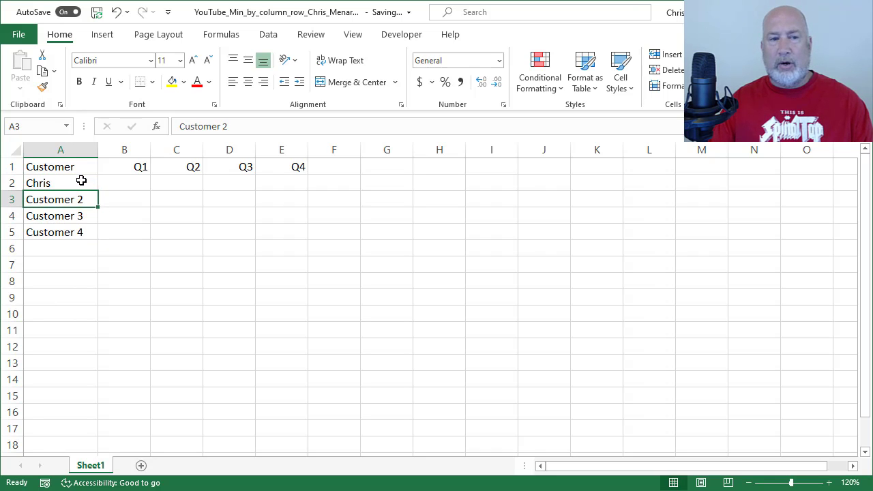
{"action": "type", "text": "Karen"}
{"action": "key", "text": "Return"}
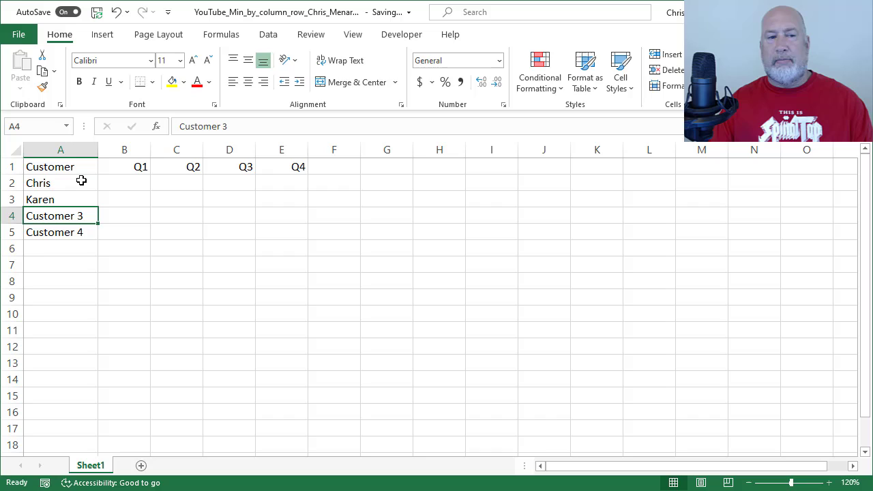
{"action": "type", "text": "Sm"}
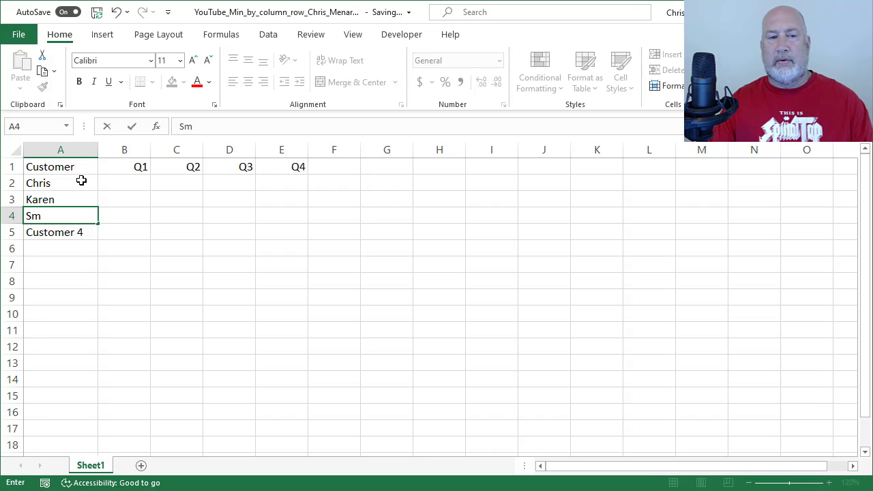
{"action": "key", "text": "BackSpace"}
{"action": "type", "text": "usan"}
{"action": "key", "text": "Return"}
{"action": "type", "text": "D"}
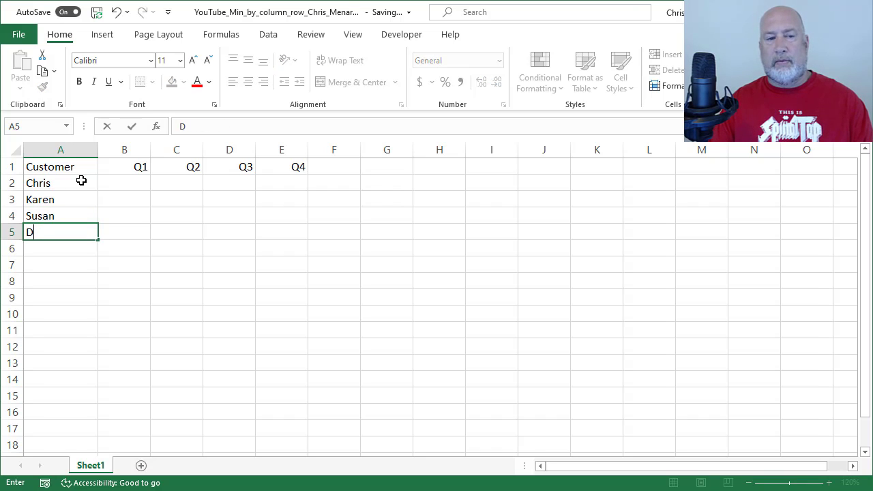
{"action": "type", "text": "avid"}
{"action": "key", "text": "Return"}
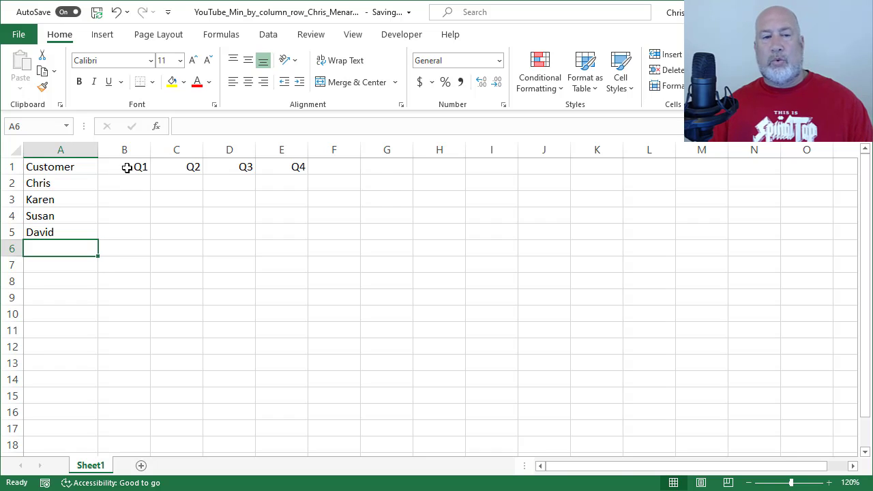
- Select the Q1–Q4 header cells, then settle on B2 as the first data cell
{"action": "left_click_drag", "start_coordinate": [126, 167], "coordinate": [272, 167]}
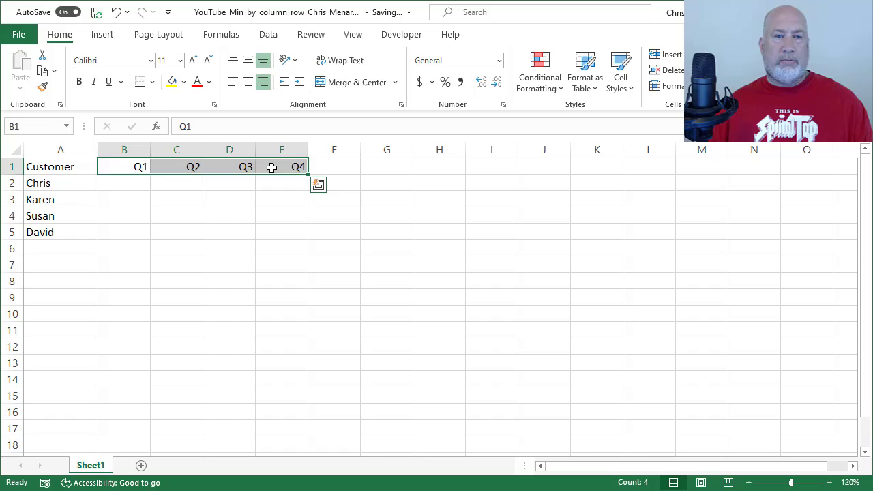
{"action": "left_click", "coordinate": [139, 169]}
{"action": "left_click", "coordinate": [133, 181]}
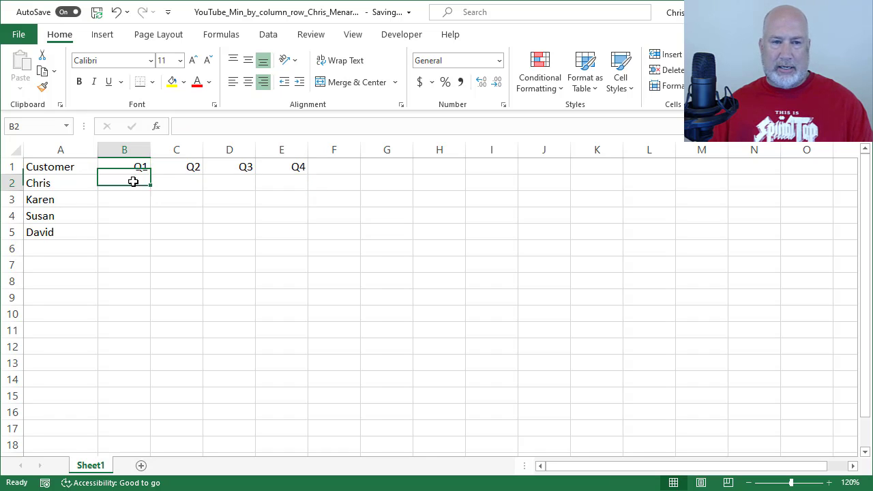
- Fill B2:E5 at once with =RANDBETWEEN(4,20), then reselect the filled range
{"action": "left_click_drag", "start_coordinate": [133, 181], "coordinate": [269, 226]}
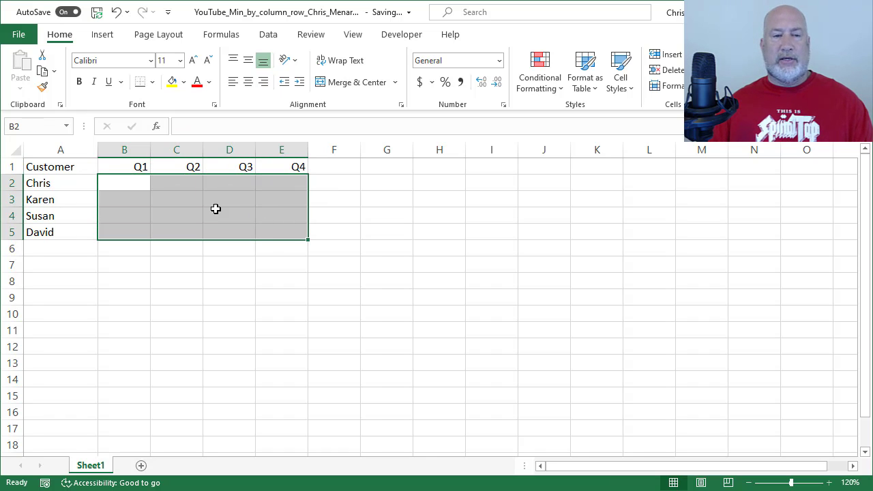
{"action": "type", "text": "=rand"}
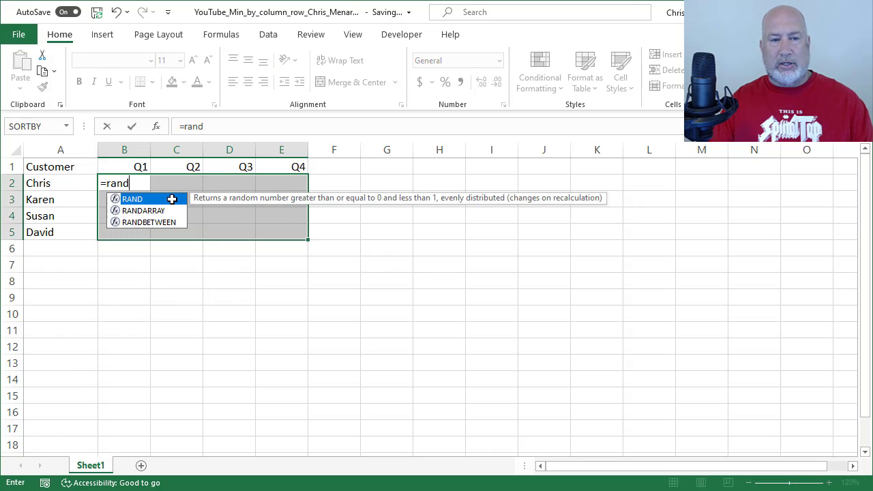
{"action": "key", "text": "Down"}
{"action": "key", "text": "Down"}
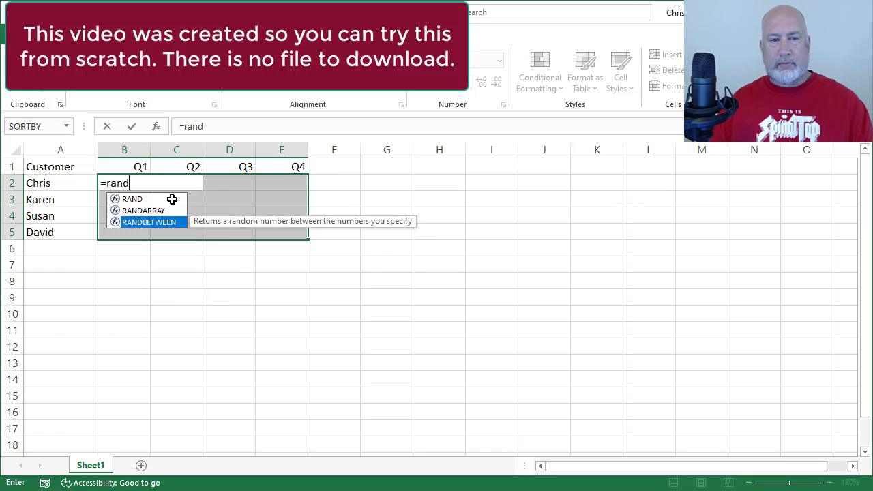
{"action": "key", "text": "Tab"}
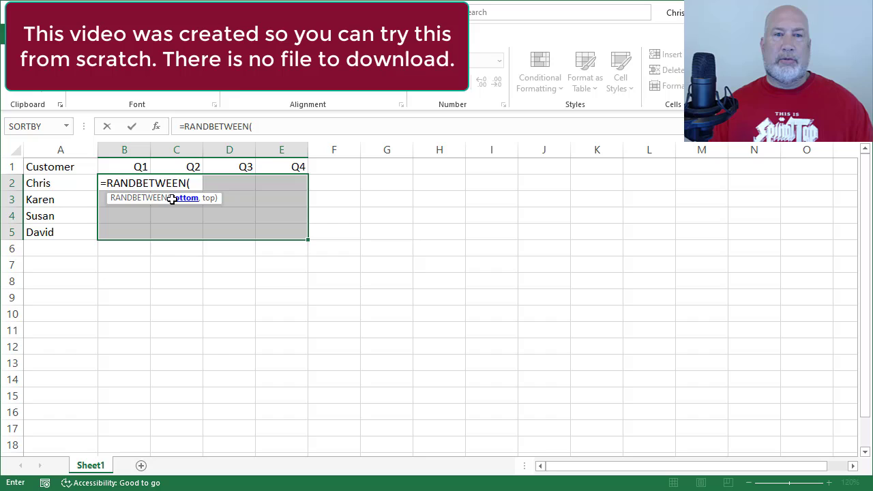
{"action": "type", "text": "4"}
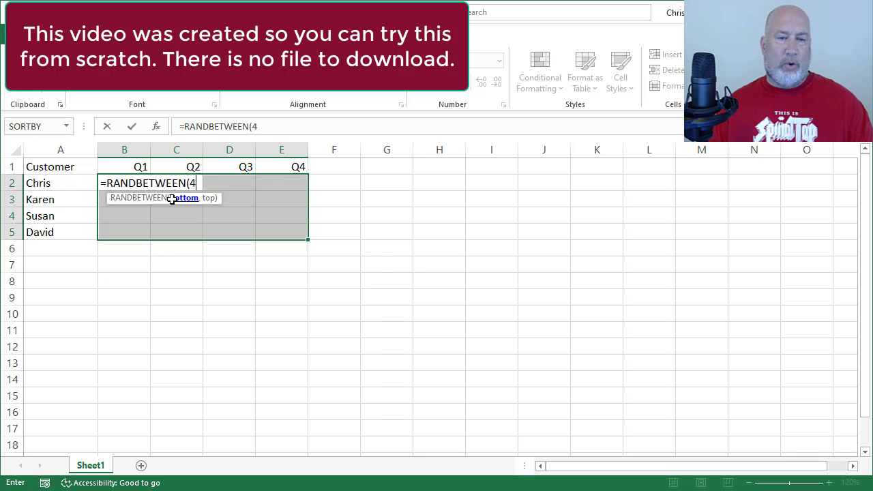
{"action": "type", "text": ",20"}
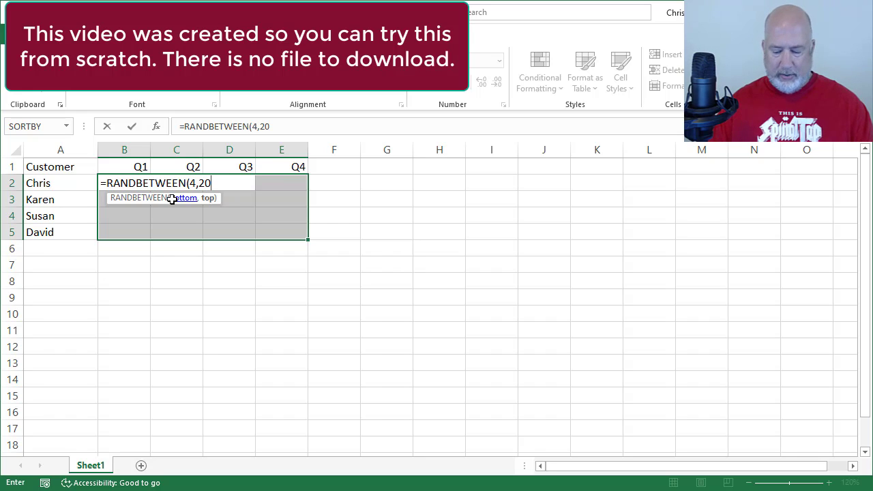
{"action": "type", "text": ")"}
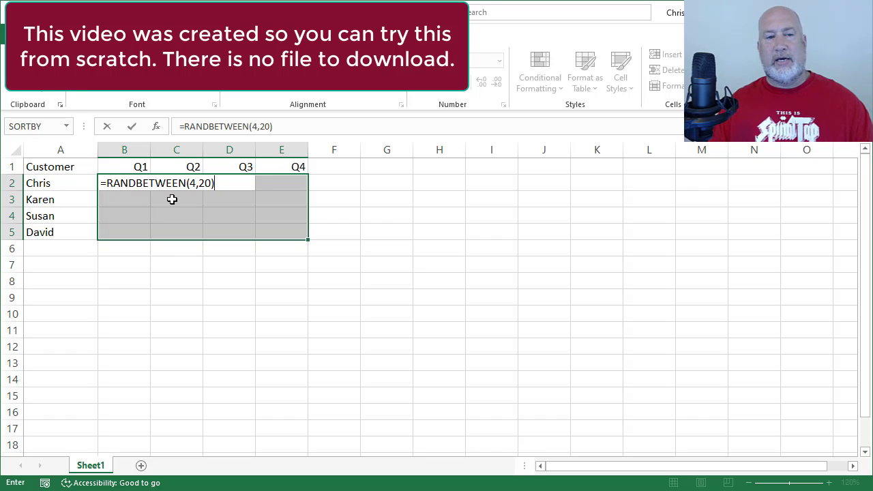
{"action": "key", "text": "ctrl+Return"}
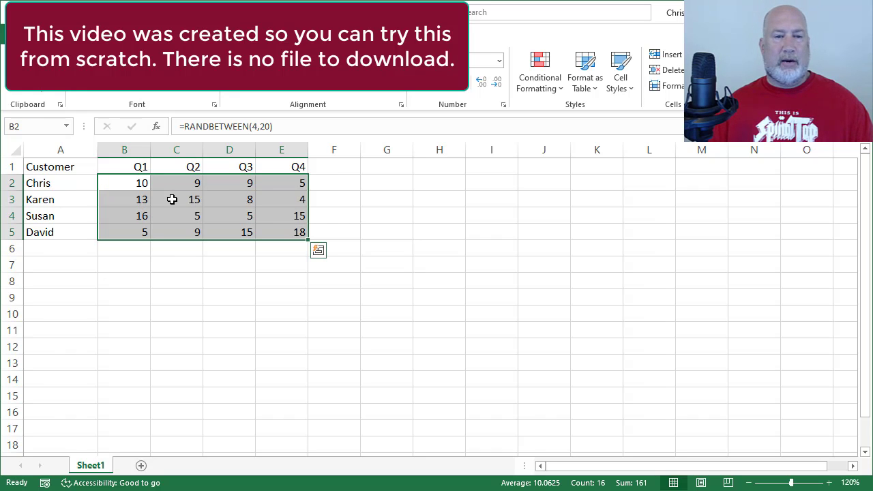
{"action": "left_click", "coordinate": [173, 199]}
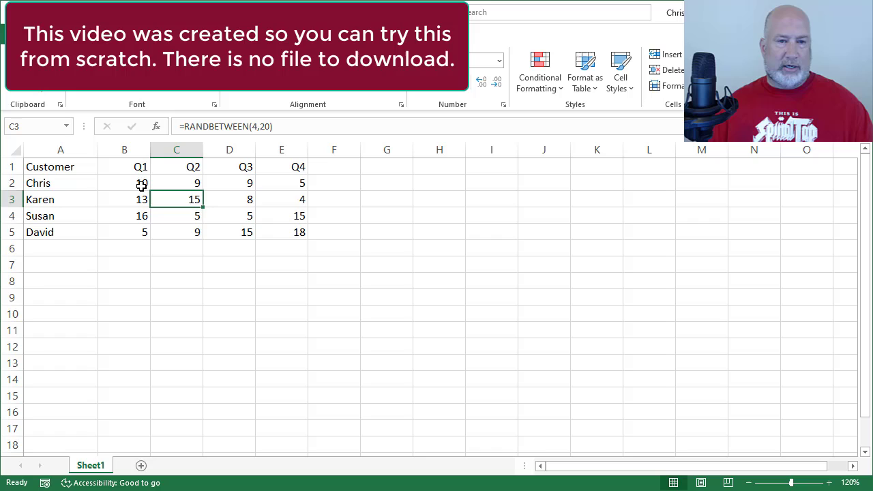
{"action": "left_click_drag", "start_coordinate": [141, 184], "coordinate": [284, 233]}
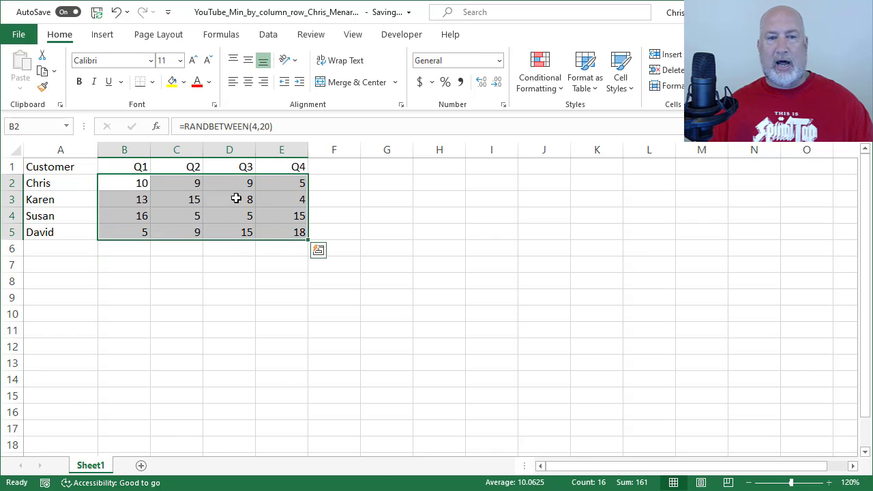
- Copy B2:E5 and paste it back as values, leaving fixed numbers such as 10 in B2
{"action": "right_click", "coordinate": [236, 198]}
{"action": "left_click", "coordinate": [269, 232]}
{"action": "right_click", "coordinate": [218, 206]}
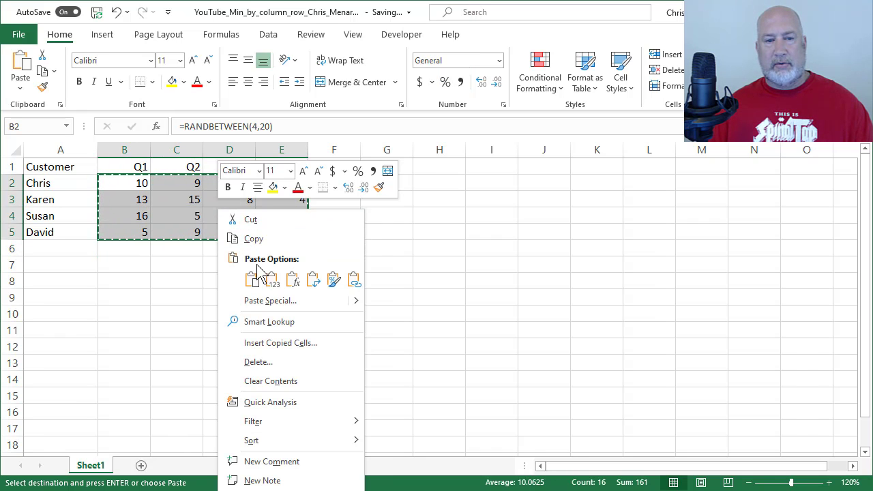
{"action": "left_click", "coordinate": [271, 280]}
{"action": "left_click", "coordinate": [184, 215]}
{"action": "left_click", "coordinate": [131, 182]}
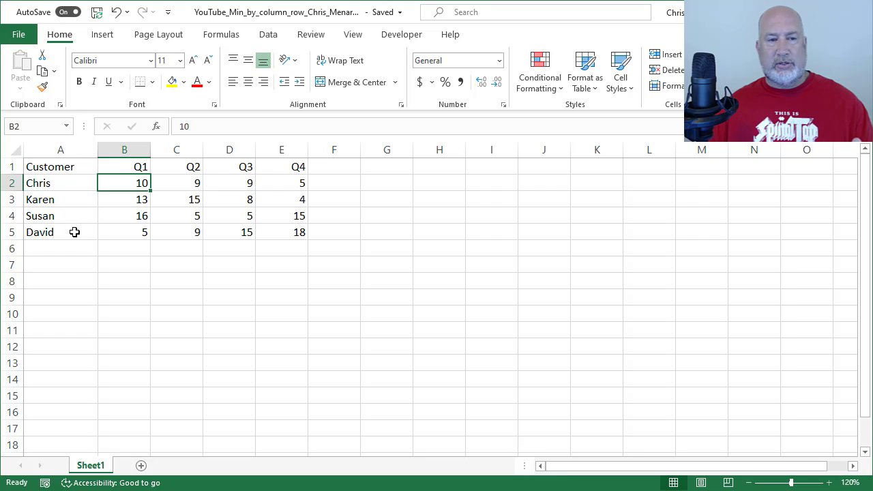
- Enter =MIN(B2:E2) in G2 and fill it down to G5
{"action": "left_click", "coordinate": [386, 185]}
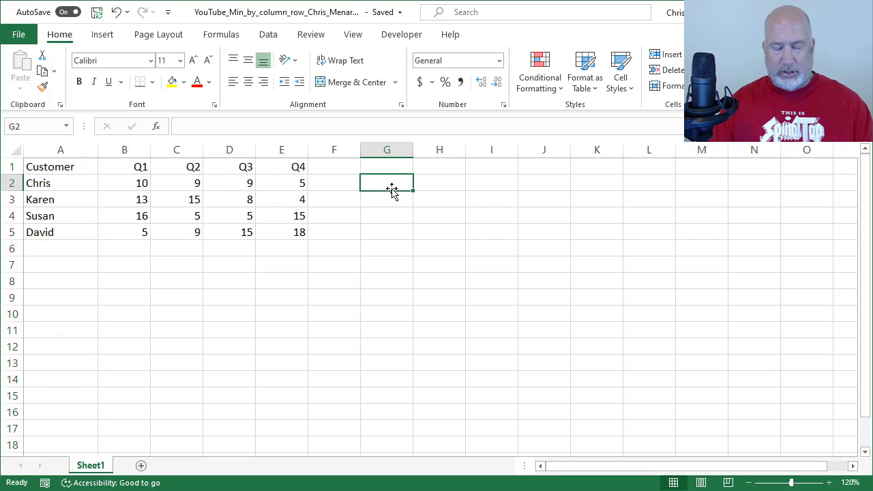
{"action": "type", "text": "=min"}
{"action": "key", "text": "Tab"}
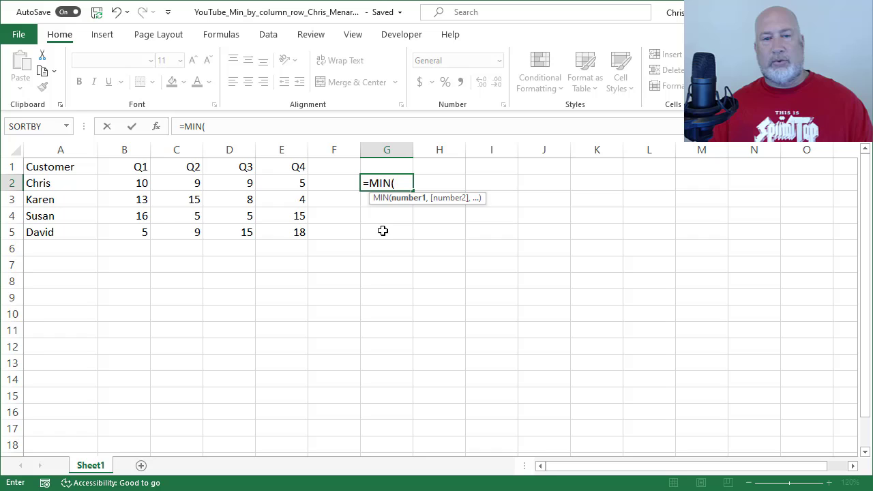
{"action": "left_click_drag", "start_coordinate": [149, 184], "coordinate": [280, 183]}
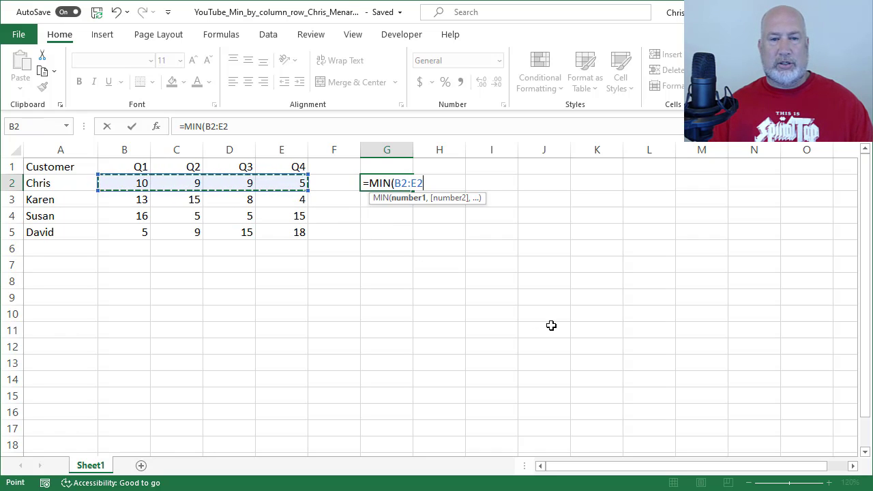
{"action": "key", "text": "Return"}
{"action": "left_click", "coordinate": [387, 187]}
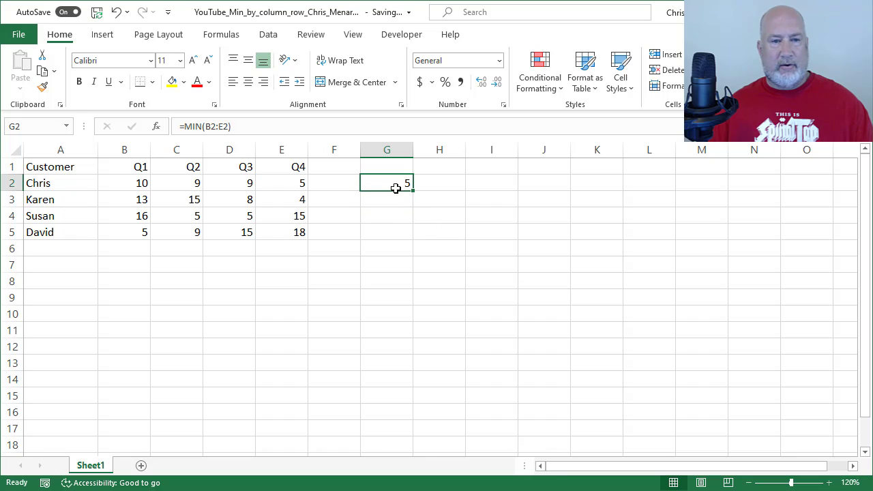
{"action": "left_click_drag", "start_coordinate": [413, 191], "coordinate": [414, 238]}
- Change B5 to 1, D4 to 4 and D3 to 3
{"action": "left_click", "coordinate": [144, 233]}
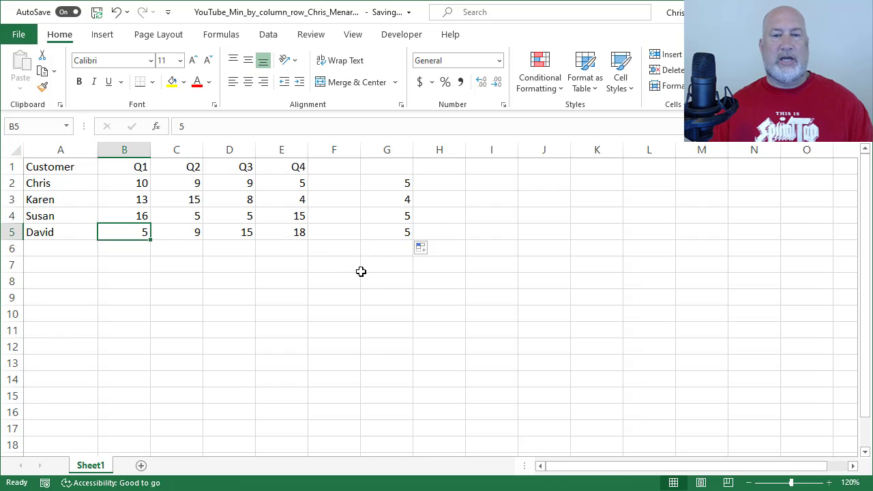
{"action": "type", "text": "1"}
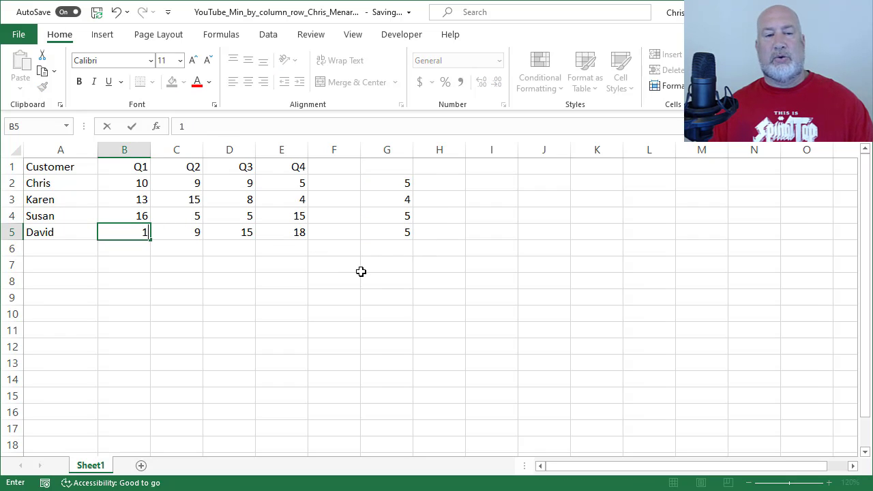
{"action": "key", "text": "Up"}
{"action": "key", "text": "Right"}
{"action": "key", "text": "Right"}
{"action": "type", "text": "4"}
{"action": "key", "text": "Up"}
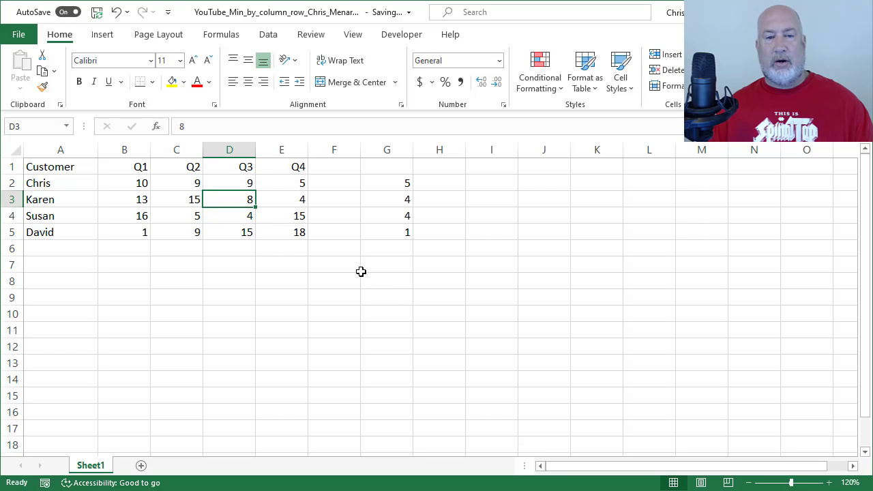
{"action": "type", "text": "3"}
{"action": "key", "text": "Return"}
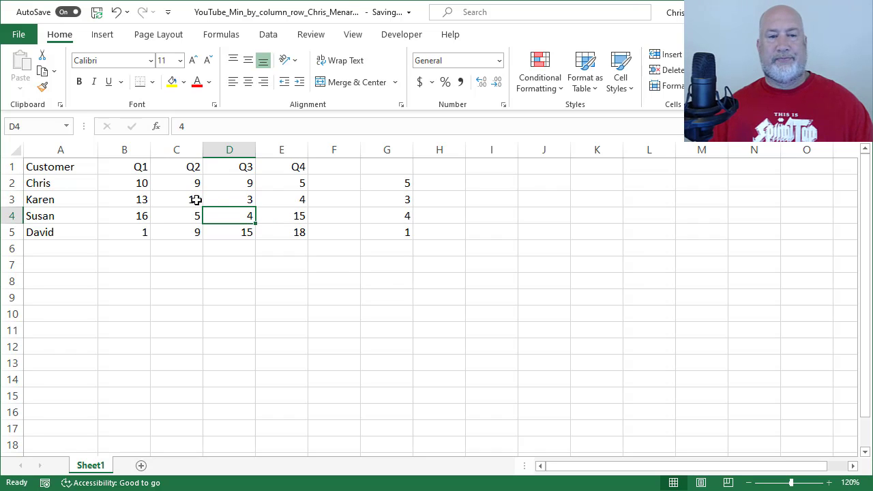
- Check G2's MIN formula, select B2:E5 and open Conditional Formatting
{"action": "left_click", "coordinate": [393, 185]}
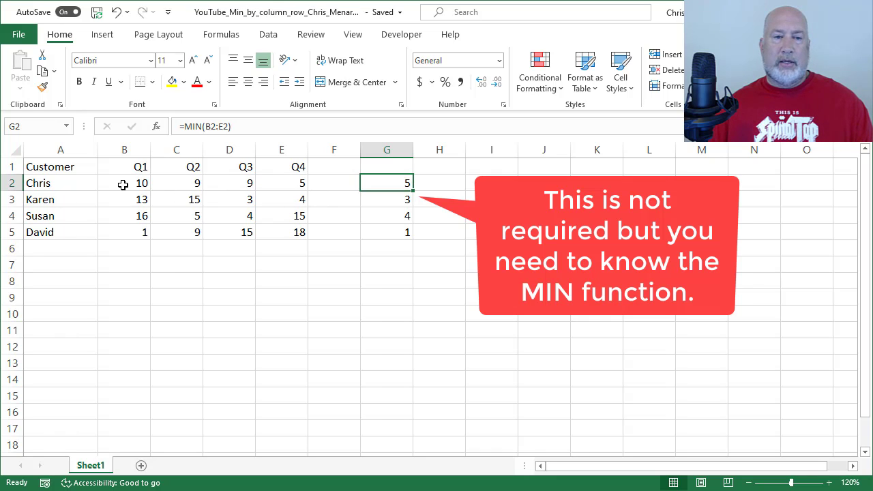
{"action": "left_click_drag", "start_coordinate": [123, 183], "coordinate": [285, 229]}
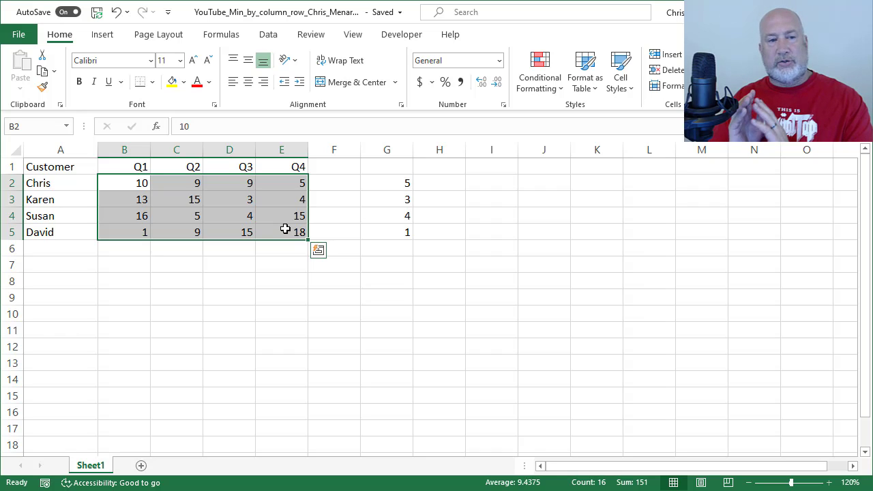
{"action": "left_click", "coordinate": [546, 89]}
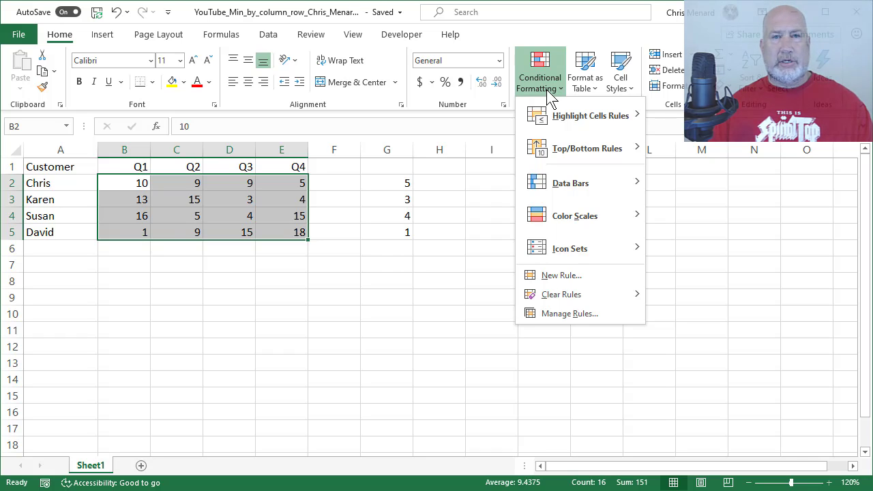
- Create a New Rule of type 'Use a formula to determine which cells to format'
{"action": "left_click", "coordinate": [565, 276]}
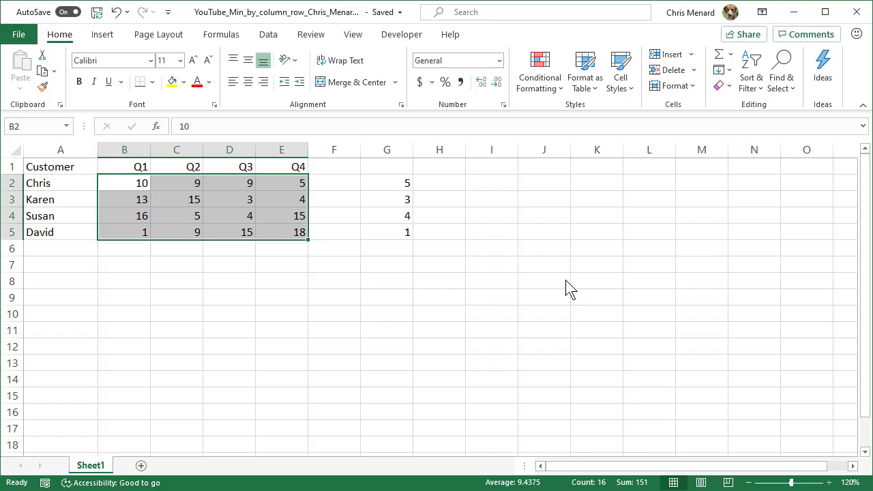
{"action": "left_click_drag", "start_coordinate": [516, 94], "coordinate": [485, 43]}
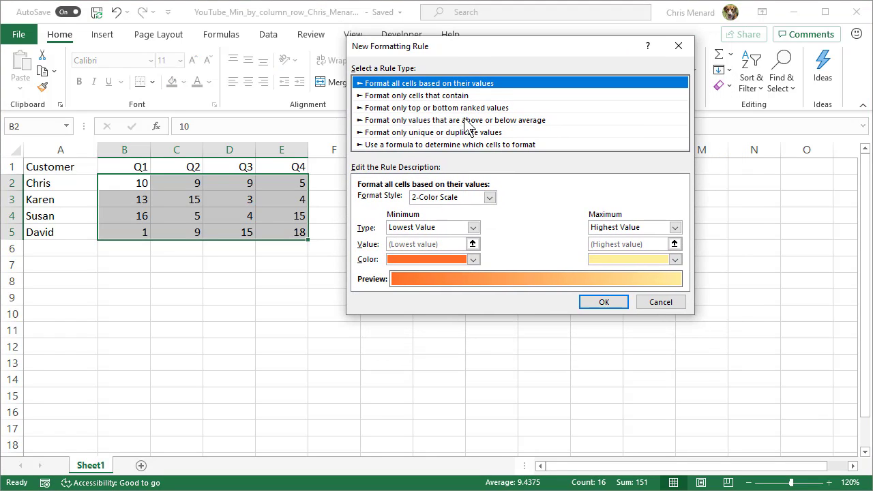
{"action": "left_click", "coordinate": [422, 145]}
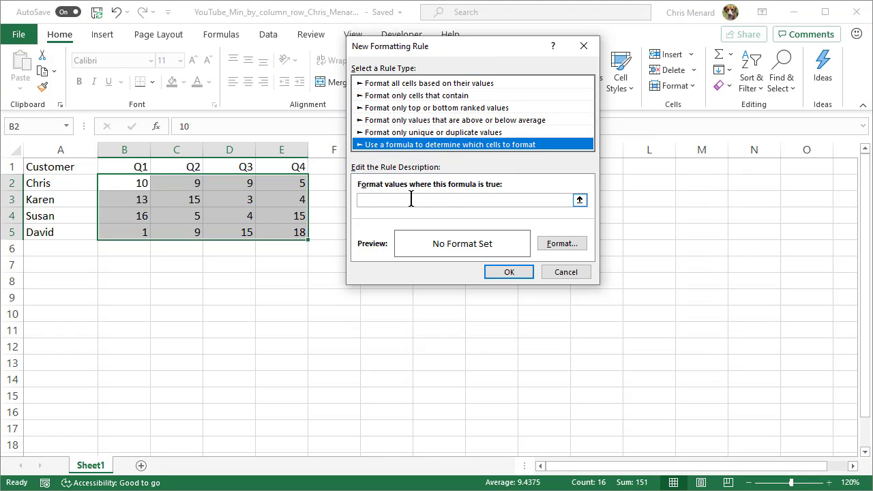
- Enter the rule formula =B2=MIN($B2:$E2) with column-locked range references
{"action": "left_click", "coordinate": [413, 199]}
{"action": "type", "text": "=B2"}
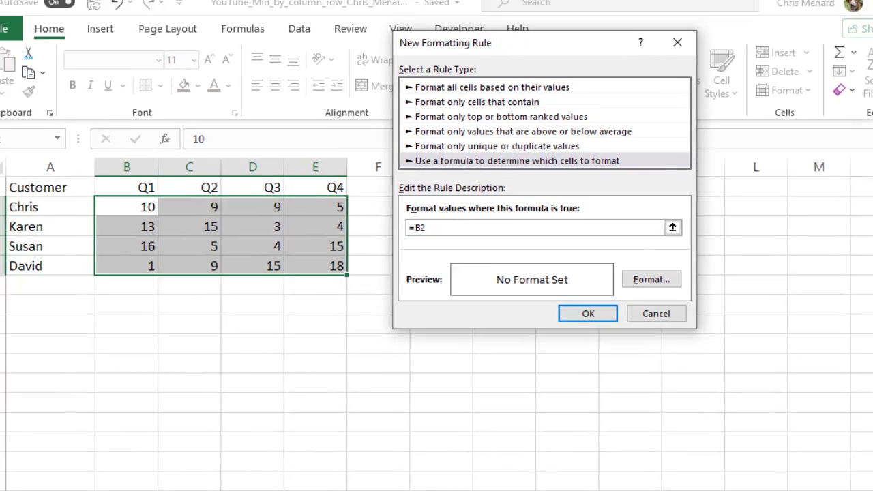
{"action": "type", "text": "="}
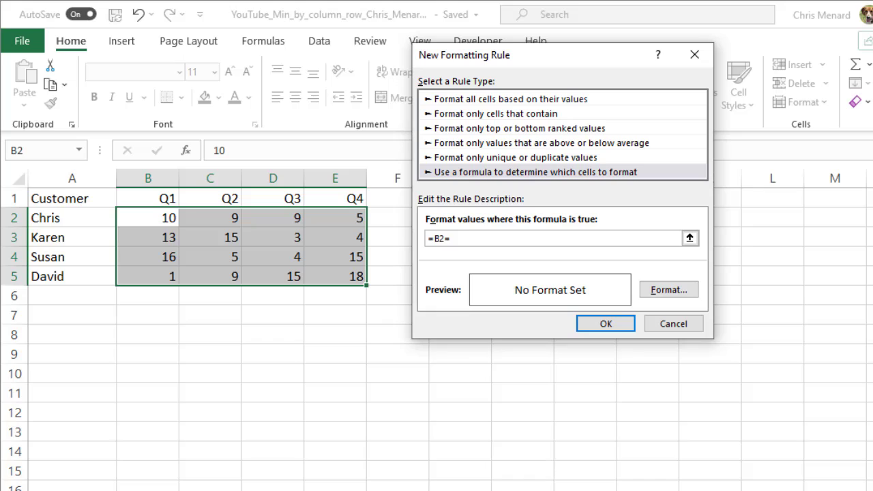
{"action": "type", "text": "MIN("}
{"action": "type", "text": "B2:E2)"}
{"action": "key", "text": "F4"}
{"action": "key", "text": "F4"}
{"action": "key", "text": "F4"}
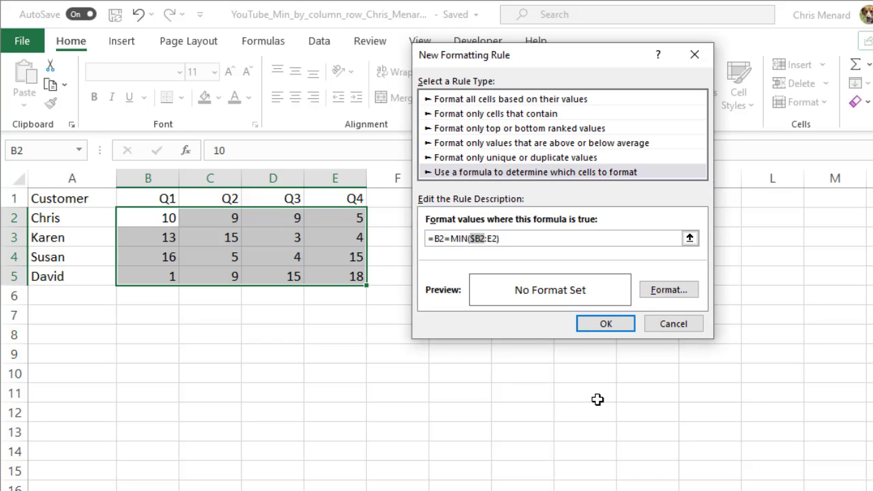
{"action": "left_click", "coordinate": [495, 238]}
{"action": "key", "text": "F4"}
{"action": "key", "text": "F4"}
{"action": "key", "text": "F4"}
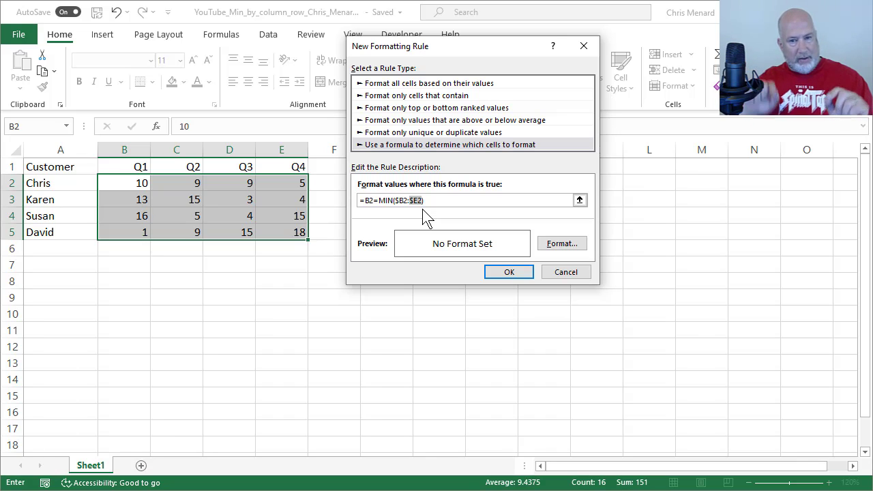
- Give the rule a yellow fill format and confirm the New Formatting Rule dialog
{"action": "left_click", "coordinate": [563, 245]}
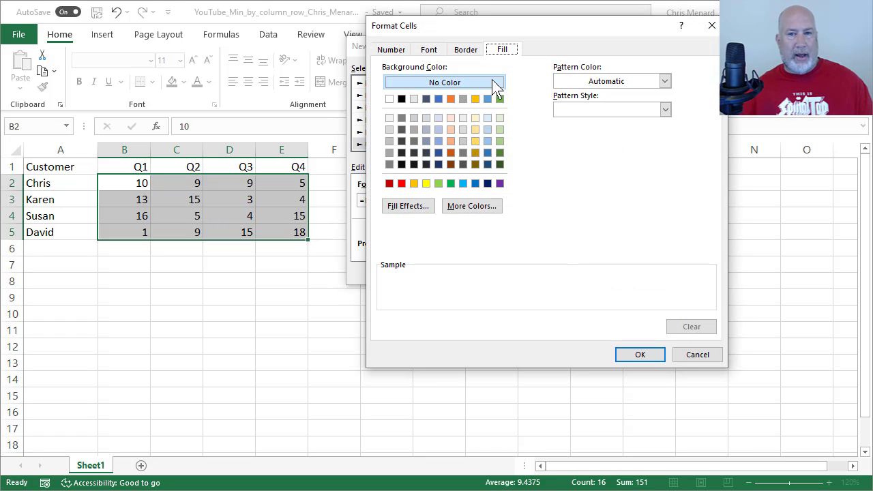
{"action": "left_click", "coordinate": [390, 50]}
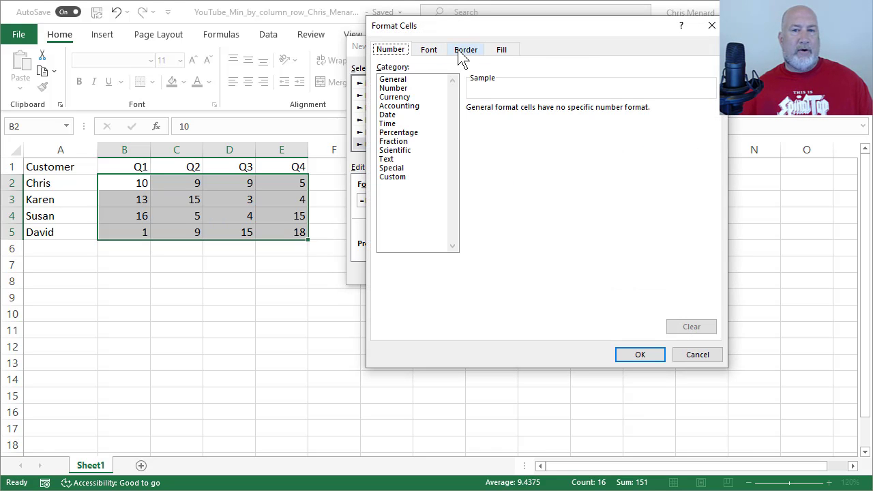
{"action": "left_click", "coordinate": [504, 54]}
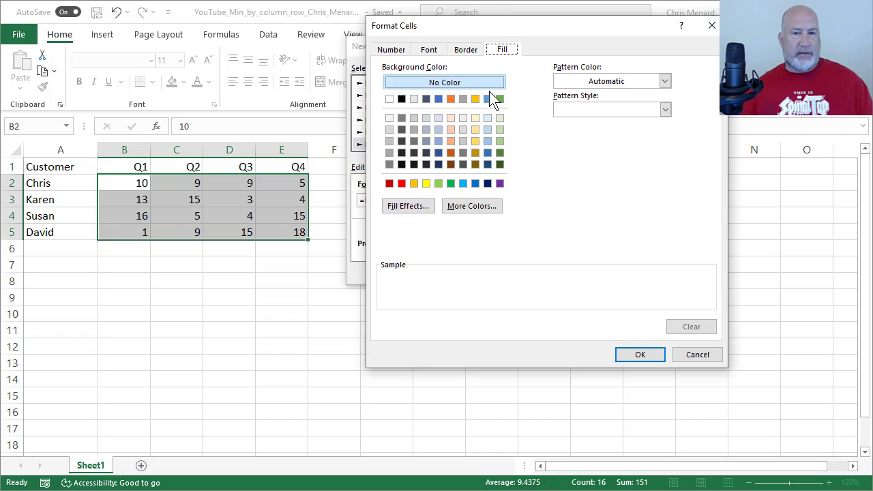
{"action": "left_click", "coordinate": [426, 183]}
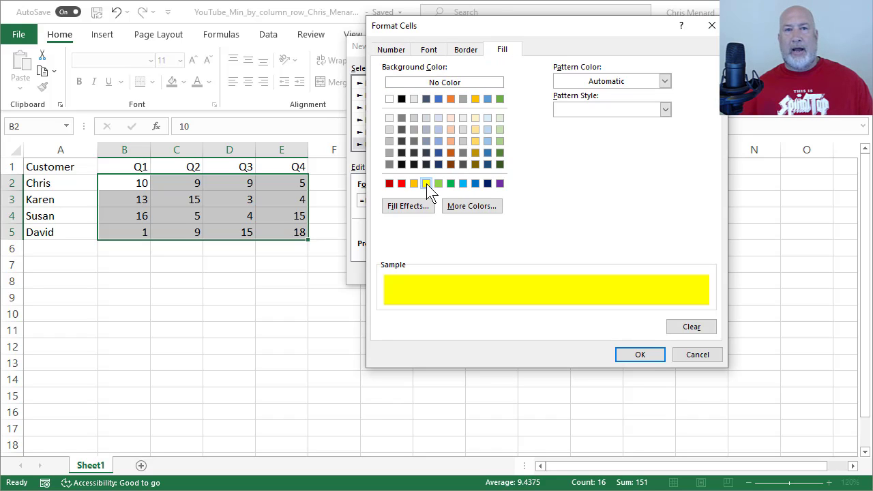
{"action": "left_click", "coordinate": [639, 355]}
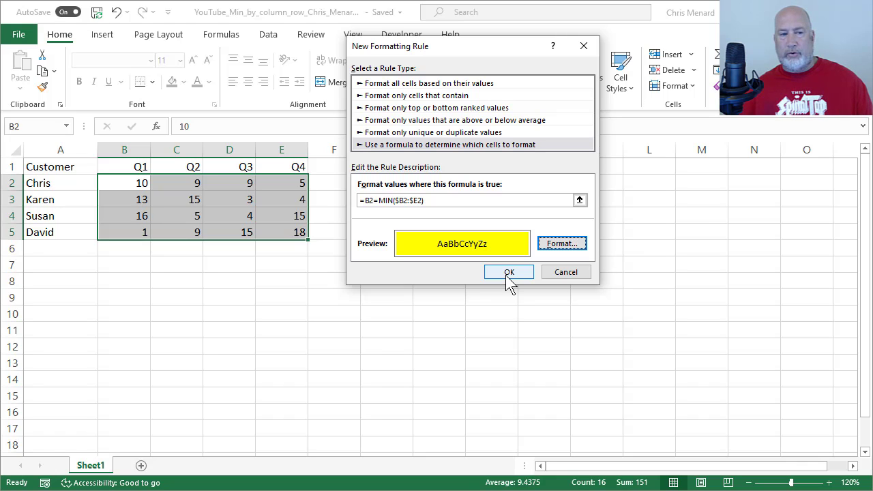
{"action": "left_click", "coordinate": [506, 274]}
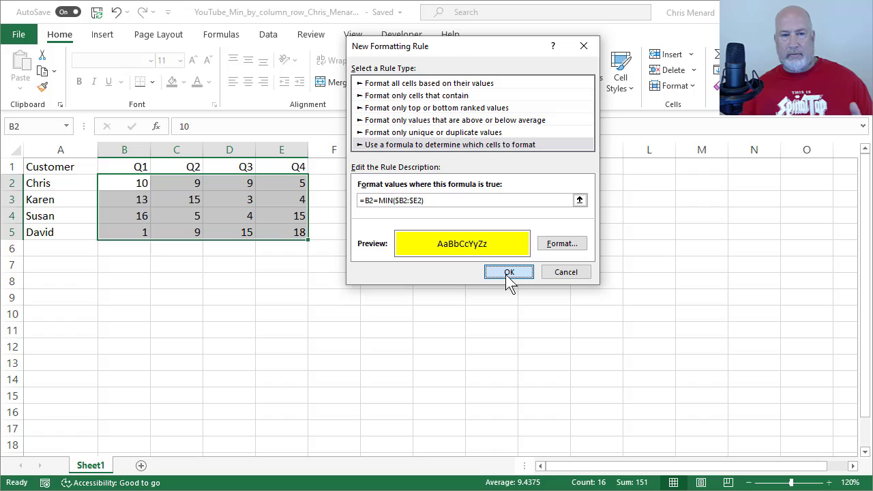
- Review the yellow highlights, then delete the helper MIN values from G2:G5
{"action": "left_click", "coordinate": [505, 274]}
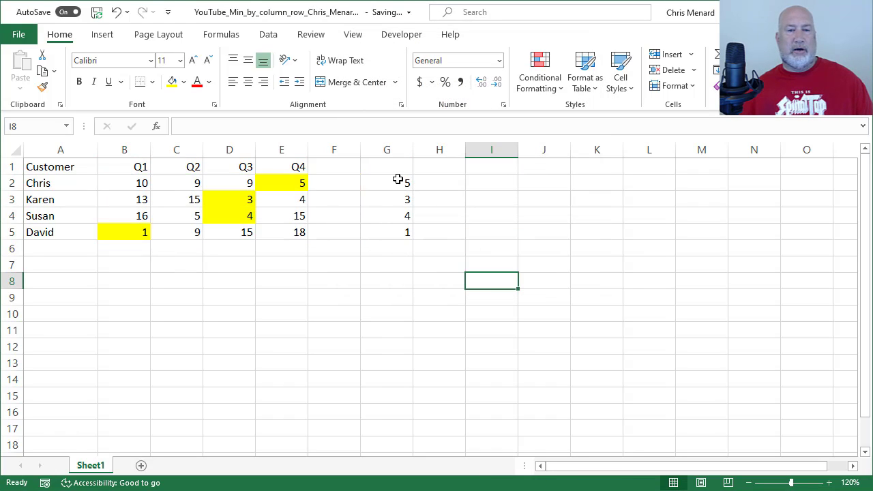
{"action": "left_click_drag", "start_coordinate": [398, 179], "coordinate": [402, 231]}
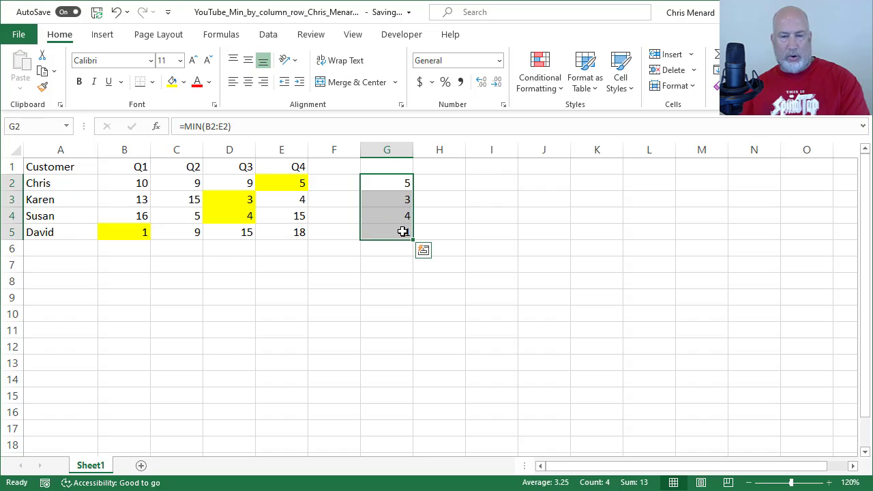
{"action": "left_click", "coordinate": [384, 182]}
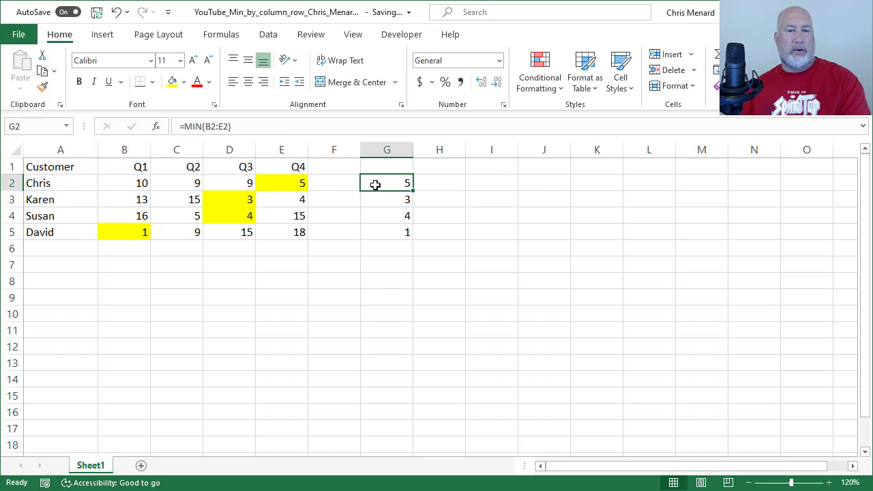
{"action": "left_click_drag", "start_coordinate": [375, 184], "coordinate": [388, 231]}
{"action": "key", "text": "Delete"}
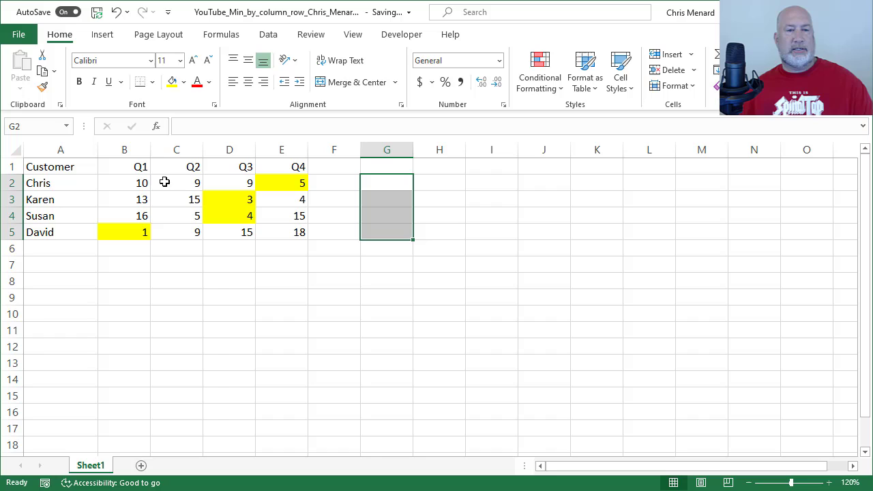
- Change C2 to 3 and E3 to 1
{"action": "left_click", "coordinate": [142, 184]}
{"action": "left_click", "coordinate": [172, 184]}
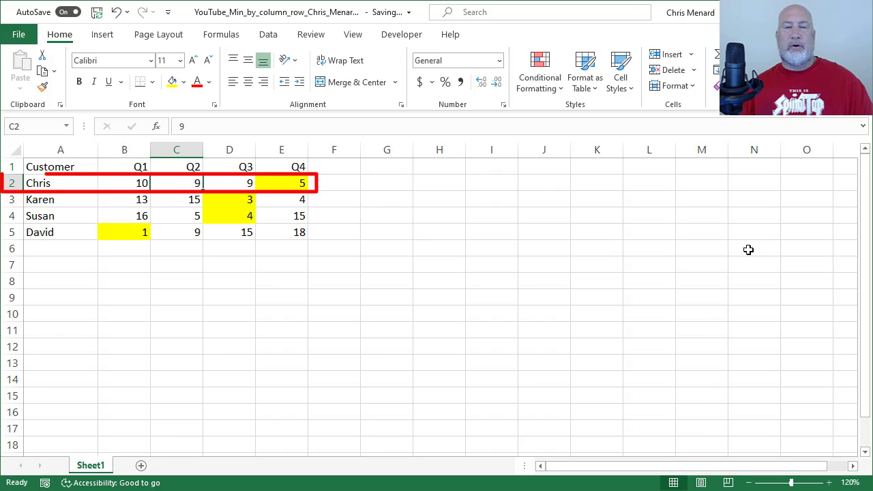
{"action": "type", "text": "3"}
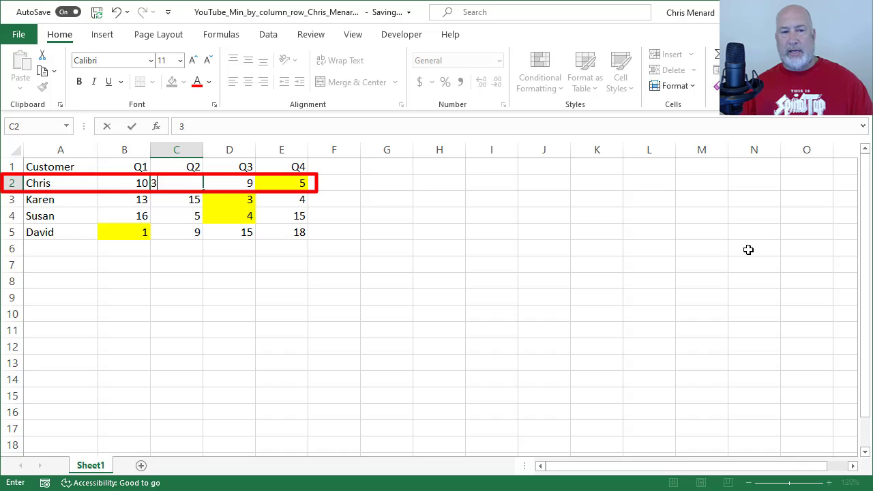
{"action": "key", "text": "Return"}
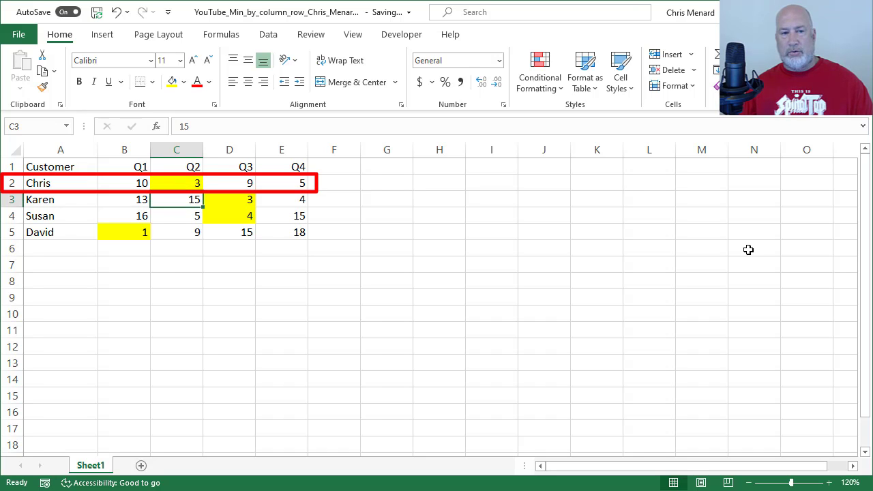
{"action": "key", "text": "Right"}
{"action": "key", "text": "Right"}
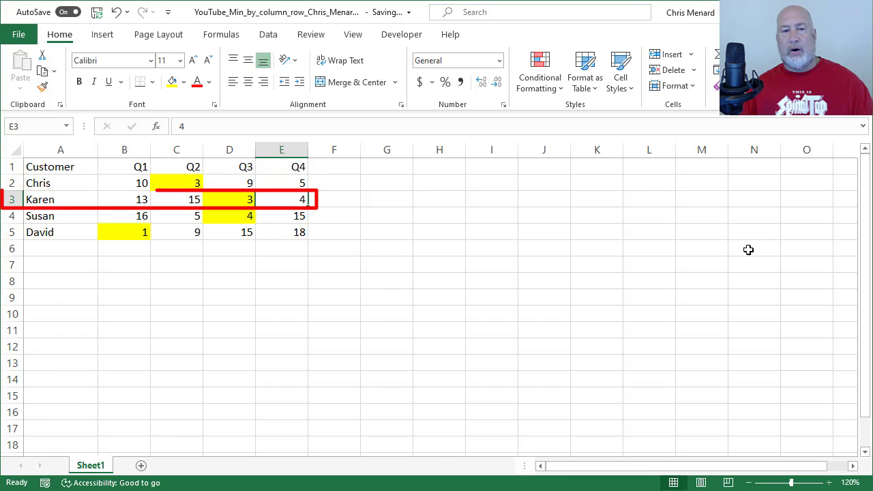
{"action": "type", "text": "1"}
{"action": "key", "text": "Return"}
- Change C4 to 0 and D5 to -2
{"action": "key", "text": "Left"}
{"action": "key", "text": "Left"}
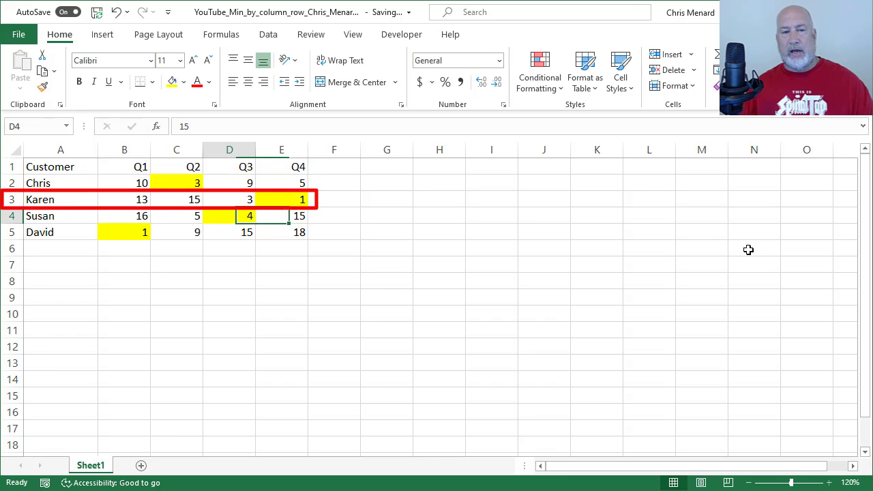
{"action": "type", "text": "0"}
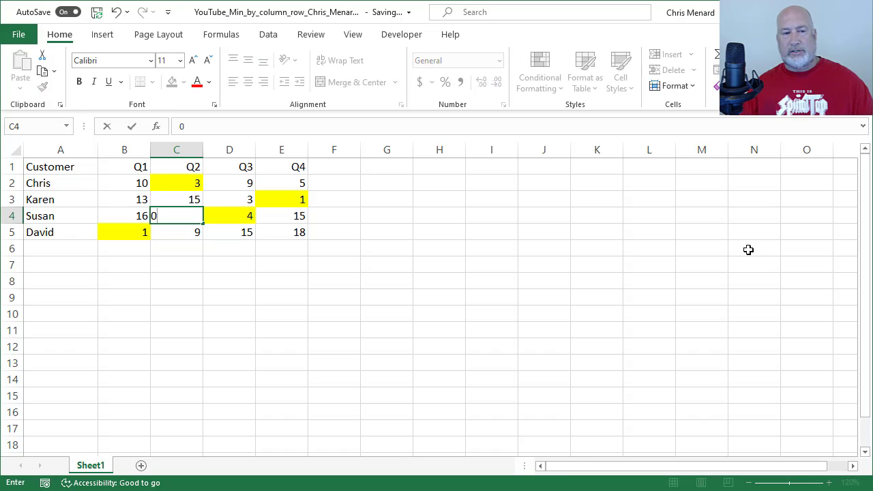
{"action": "key", "text": "ctrl+Return"}
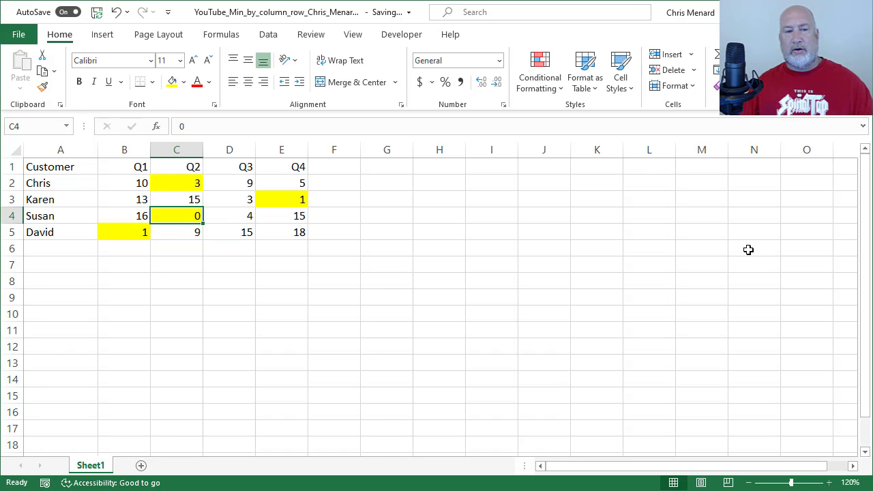
{"action": "key", "text": "Down"}
{"action": "key", "text": "Right"}
{"action": "key", "text": "Right"}
{"action": "key", "text": "Left"}
{"action": "key", "text": "Left"}
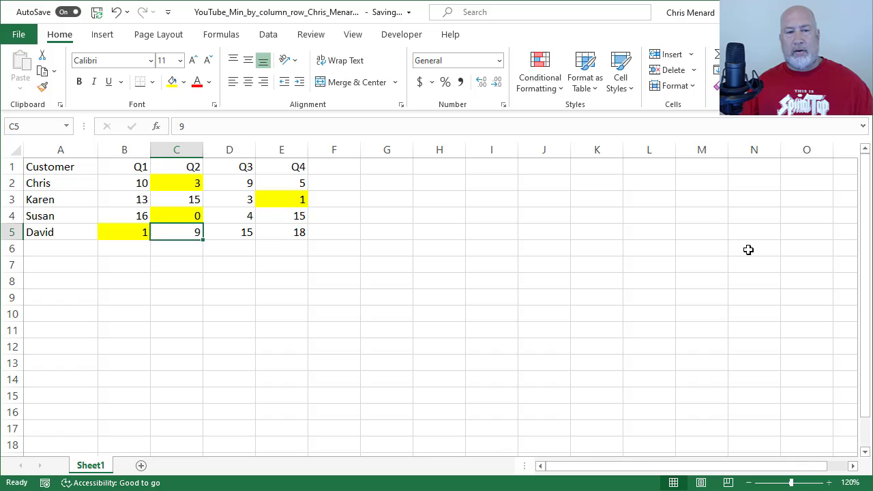
{"action": "key", "text": "Right"}
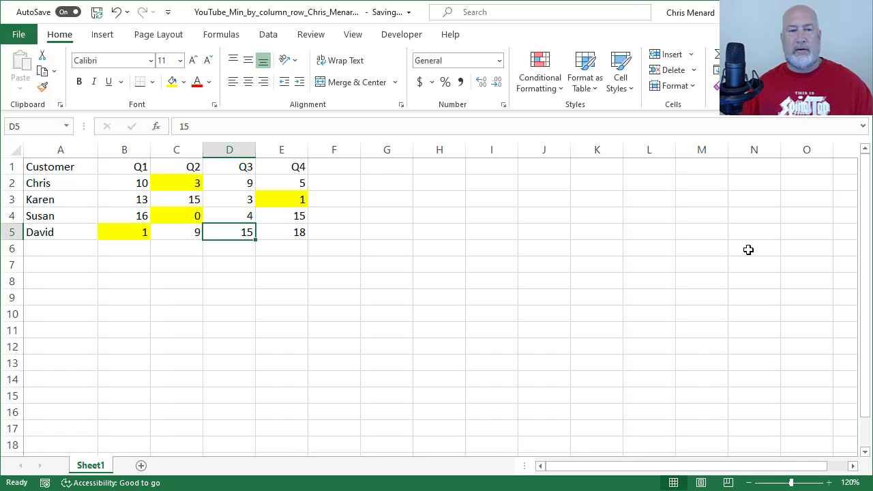
{"action": "type", "text": "-2"}
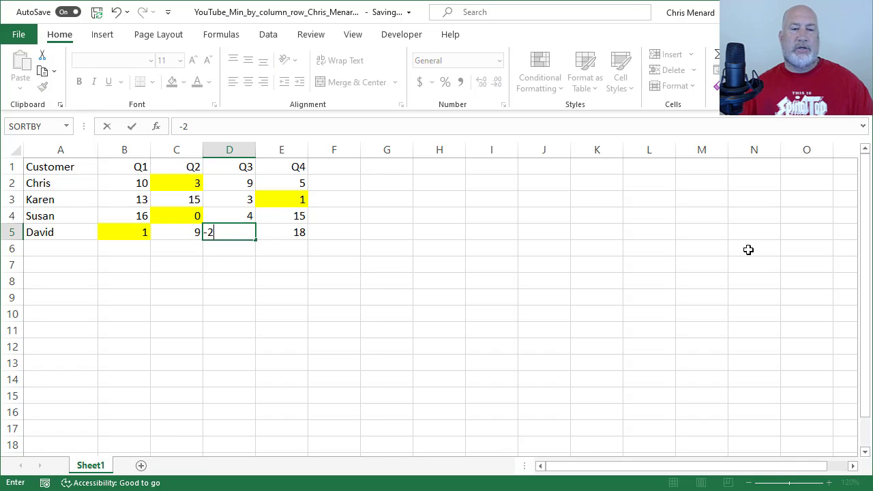
{"action": "key", "text": "ctrl+Return"}
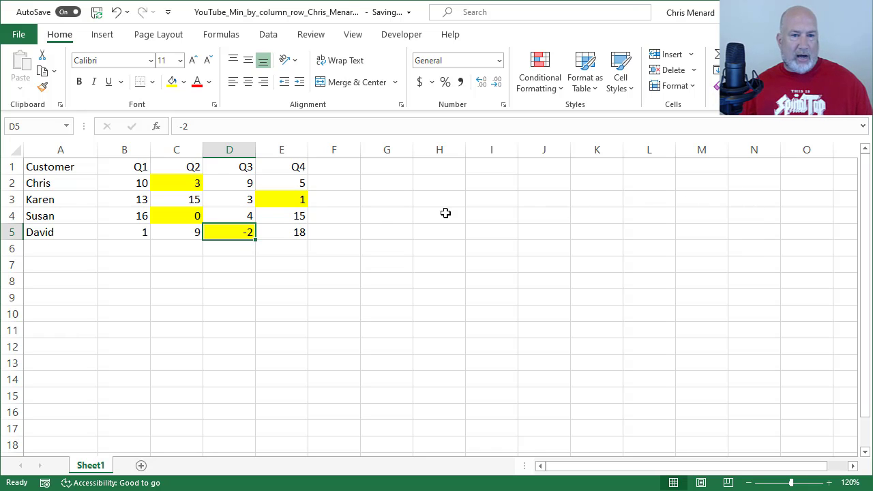
- Copy the customer table A1:E5 into a new Sheet2 at A1
{"action": "left_click_drag", "start_coordinate": [88, 168], "coordinate": [274, 232]}
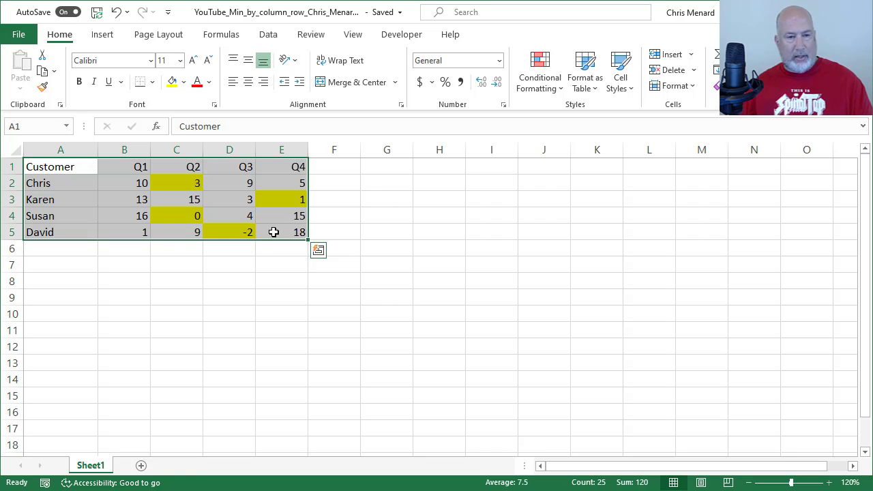
{"action": "key", "text": "ctrl+c"}
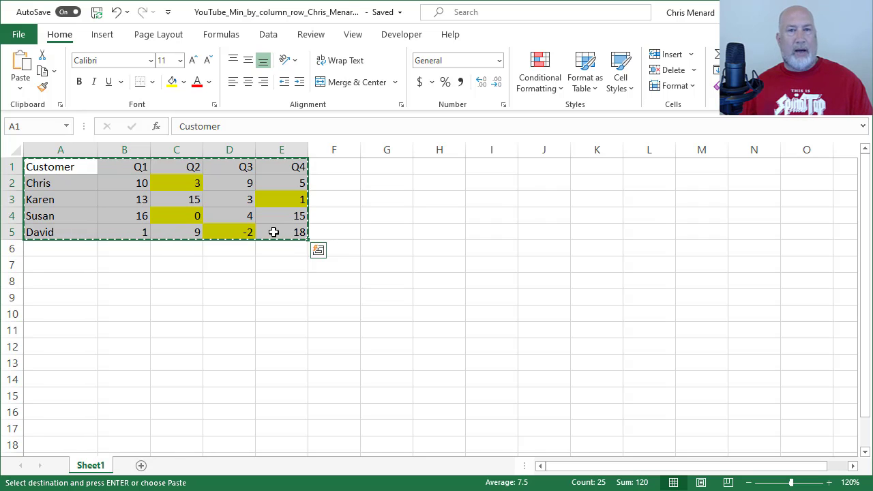
{"action": "left_click", "coordinate": [141, 466]}
{"action": "key", "text": "ctrl+v"}
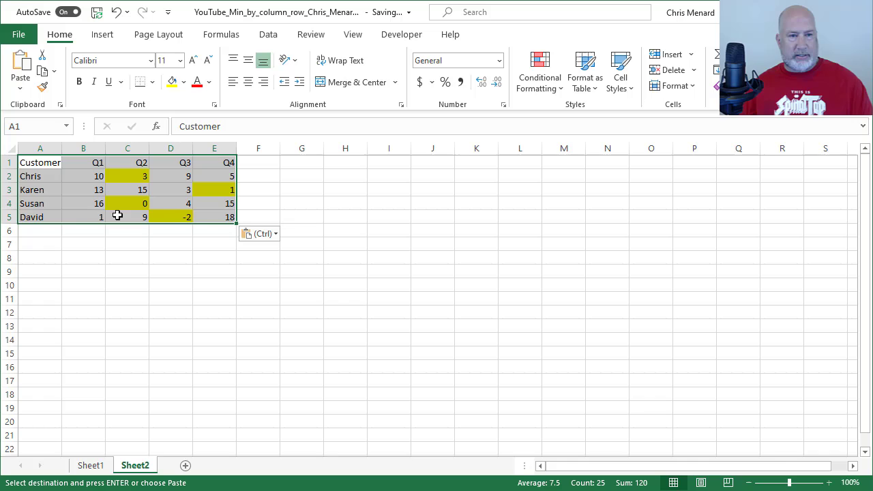
{"action": "left_click", "coordinate": [829, 483]}
{"action": "left_click", "coordinate": [829, 483]}
{"action": "left_click", "coordinate": [829, 483]}
{"action": "left_click", "coordinate": [828, 483]}
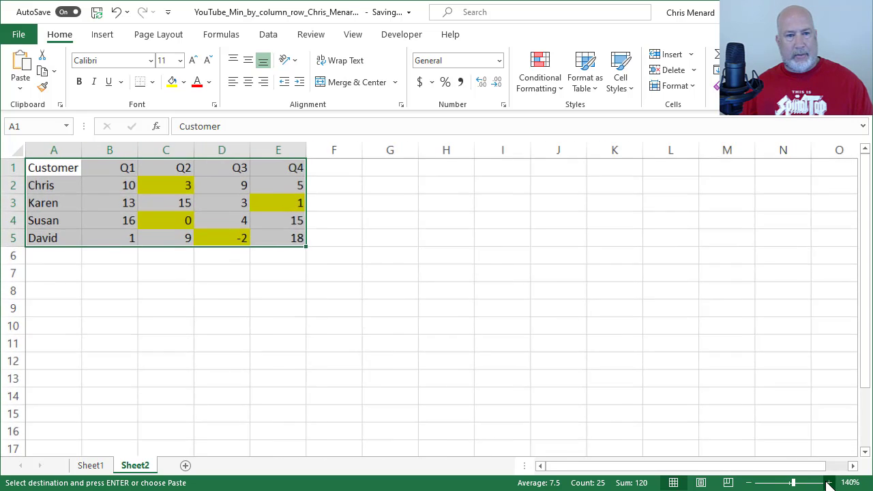
{"action": "left_click", "coordinate": [828, 482]}
{"action": "left_click", "coordinate": [418, 279]}
- Clear all conditional formatting rules from the entire Sheet2
{"action": "left_click", "coordinate": [539, 79]}
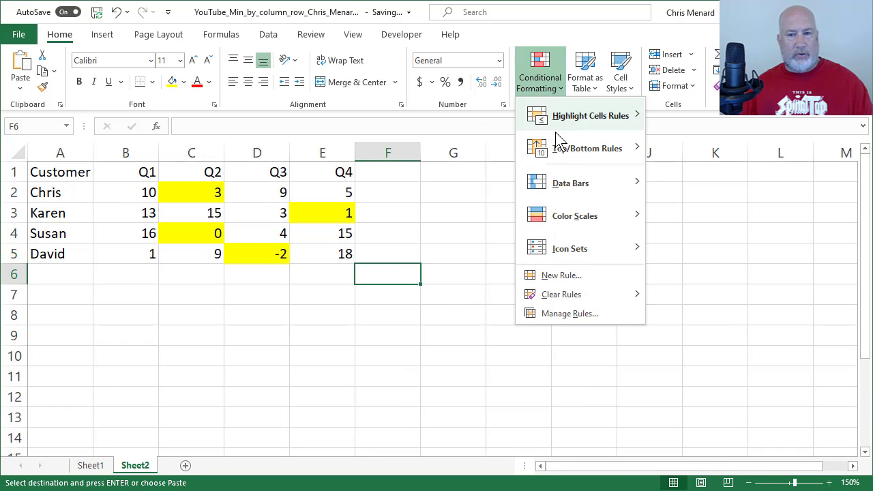
{"action": "mouse_move", "coordinate": [580, 294]}
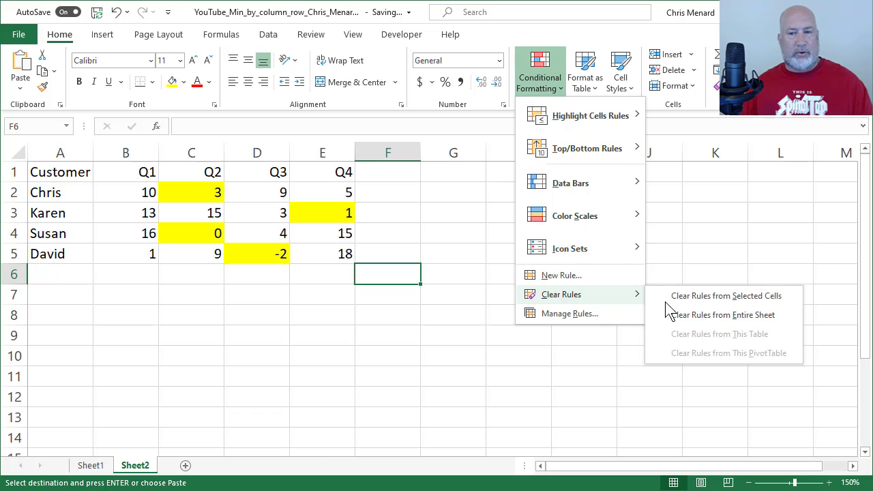
{"action": "left_click", "coordinate": [711, 322]}
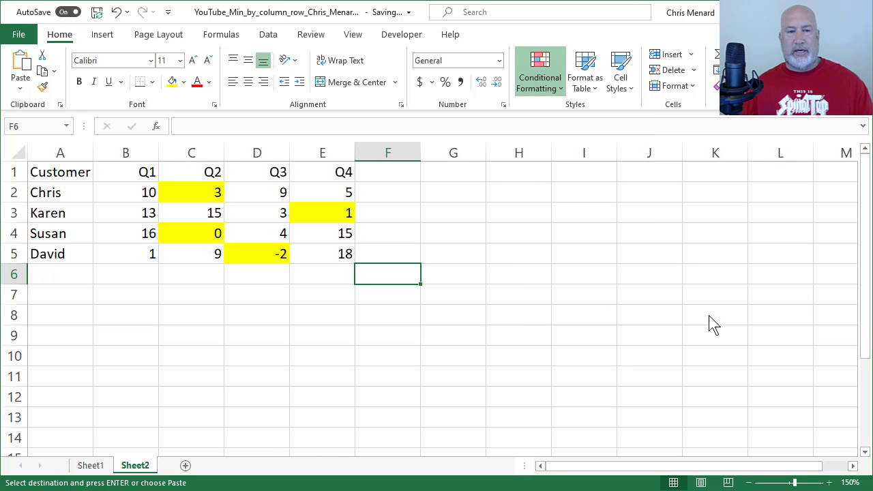
{"action": "left_click", "coordinate": [446, 261]}
- Select the quarterly numbers B2:E5 and start a new formula-based conditional formatting rule
{"action": "left_click", "coordinate": [137, 191]}
{"action": "left_click_drag", "start_coordinate": [138, 191], "coordinate": [343, 253]}
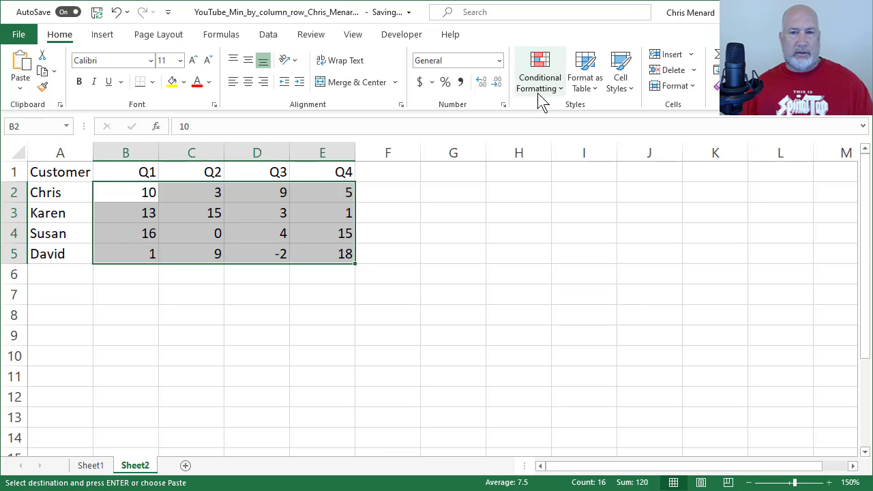
{"action": "left_click", "coordinate": [539, 85]}
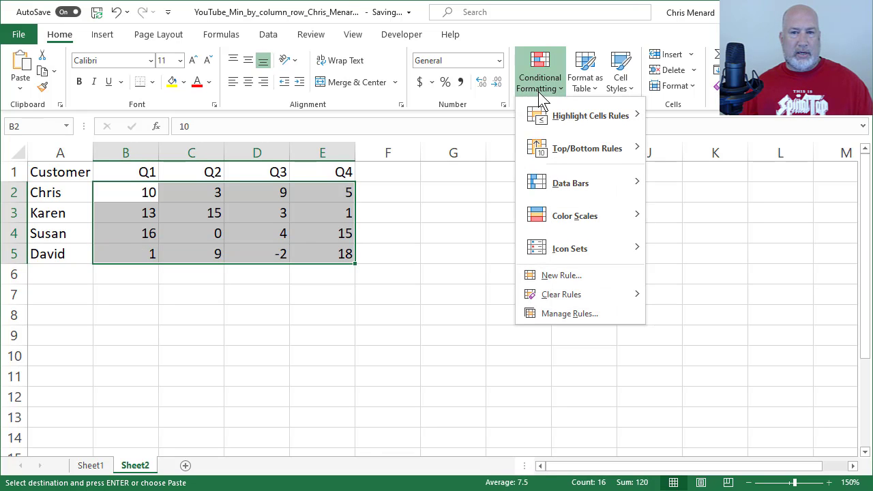
{"action": "left_click", "coordinate": [566, 276]}
{"action": "left_click_drag", "start_coordinate": [455, 36], "coordinate": [563, 118]}
{"action": "left_click", "coordinate": [502, 213]}
{"action": "left_click", "coordinate": [447, 269]}
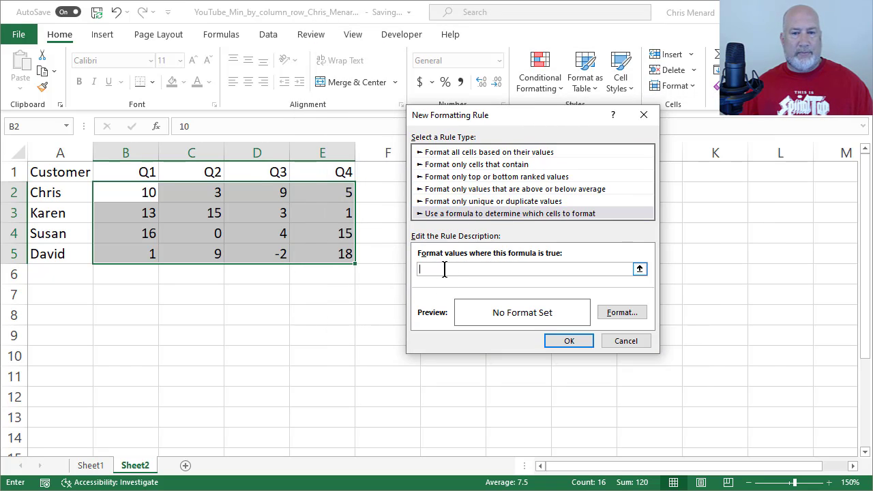
- Enter the rule formula =B2=MIN(B$2:B$5), locking only the rows of the MIN range
{"action": "type", "text": "=B2"}
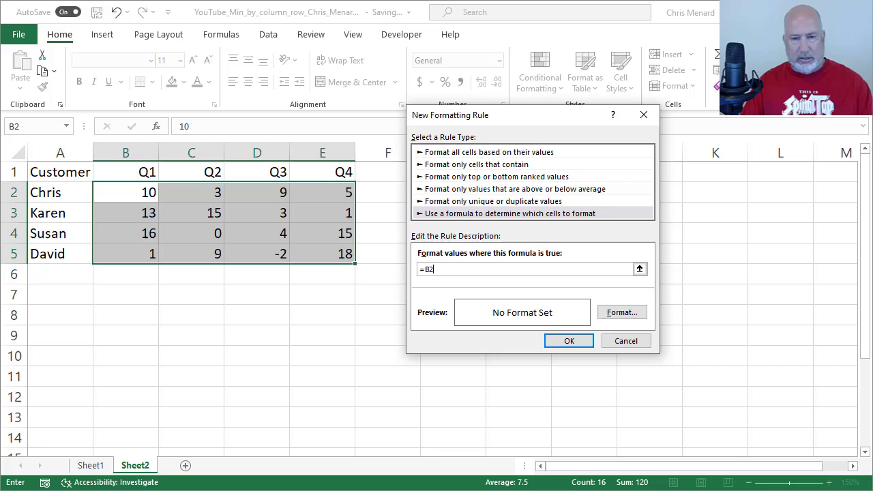
{"action": "type", "text": "=MIN(B2"}
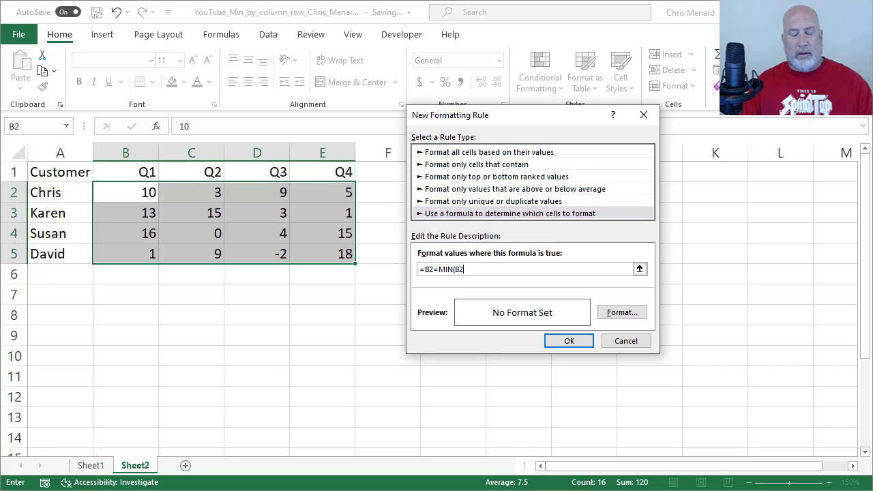
{"action": "type", "text": ":"}
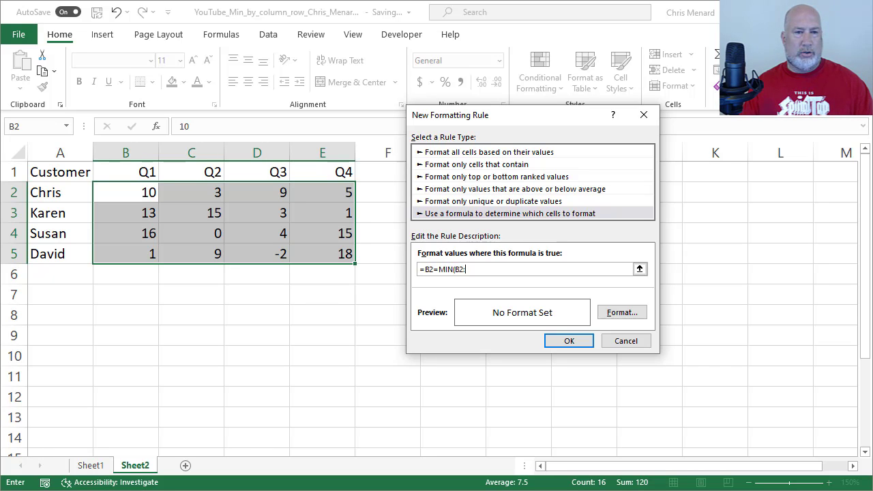
{"action": "type", "text": "B5"}
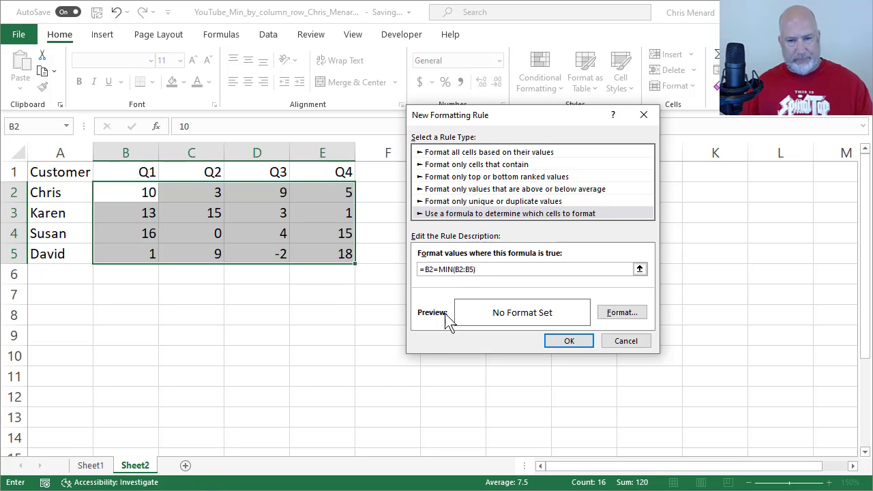
{"action": "left_click", "coordinate": [457, 269]}
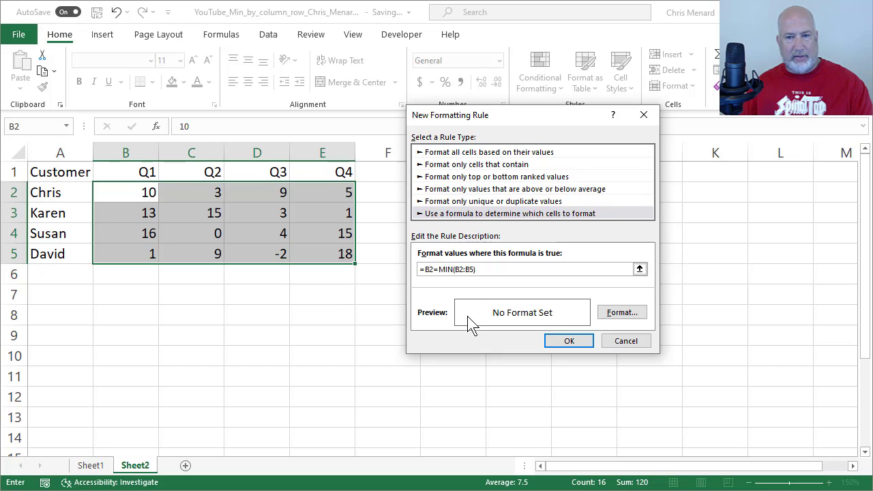
{"action": "key", "text": "F4"}
{"action": "key", "text": "F4"}
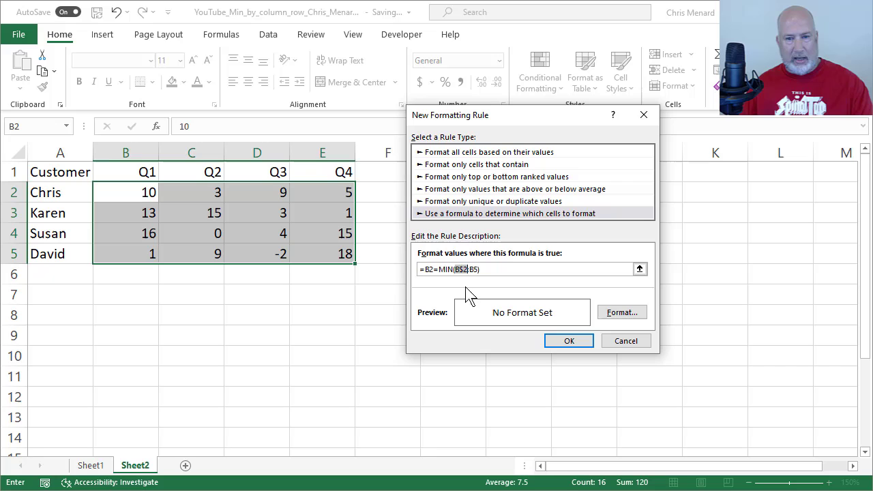
{"action": "left_click", "coordinate": [476, 269]}
{"action": "key", "text": "F4"}
{"action": "key", "text": "F4"}
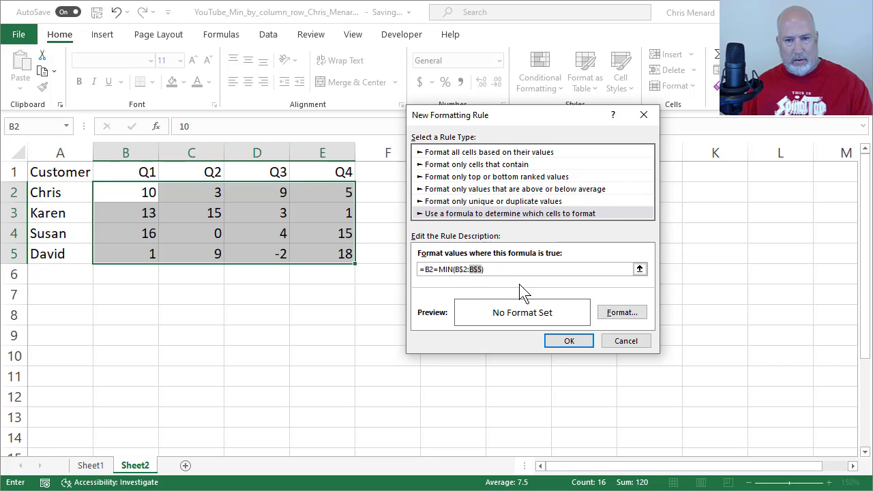
{"action": "left_click", "coordinate": [517, 270]}
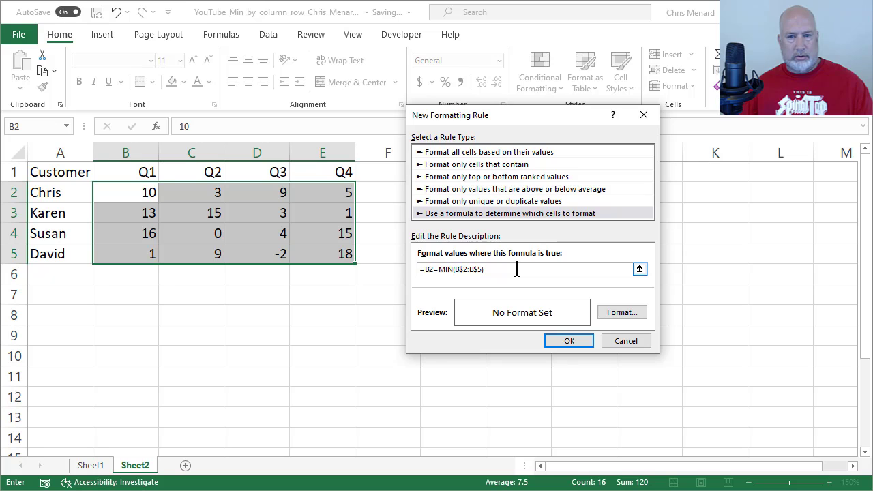
- Give the rule a yellow fill and apply it, highlighting B5, C4, D5 and E3
{"action": "left_click", "coordinate": [613, 314]}
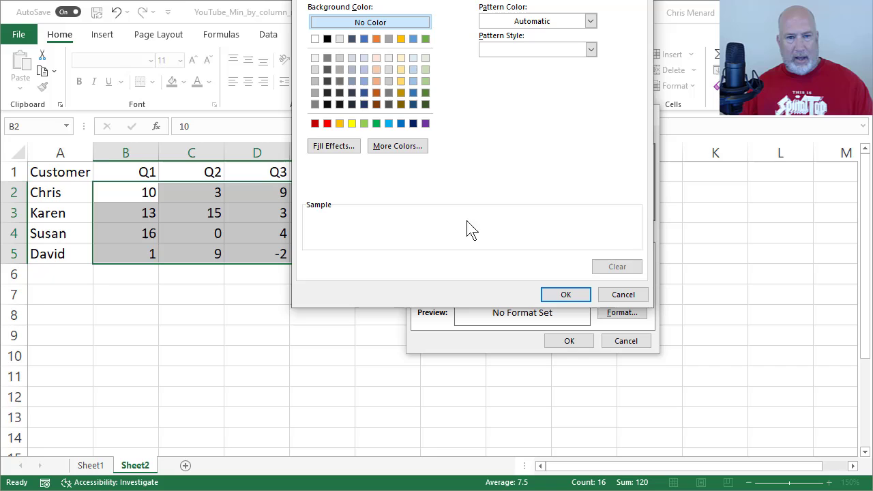
{"action": "left_click", "coordinate": [351, 123]}
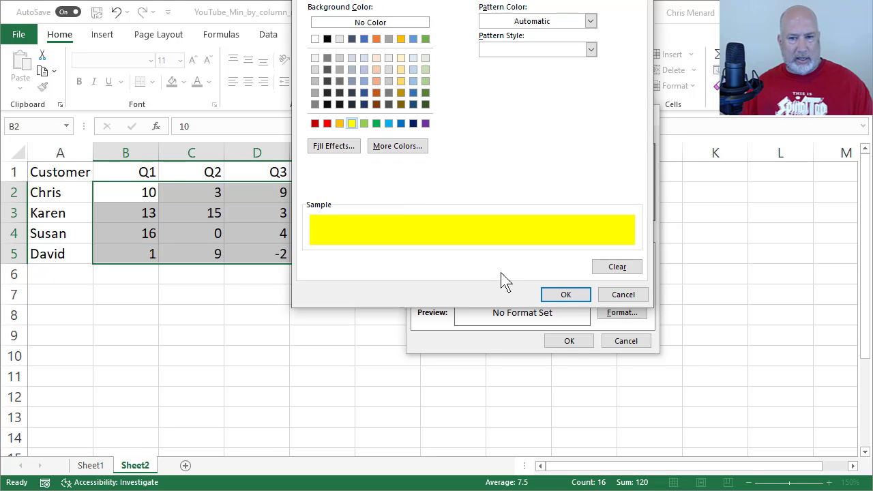
{"action": "left_click", "coordinate": [564, 294]}
{"action": "left_click", "coordinate": [571, 345]}
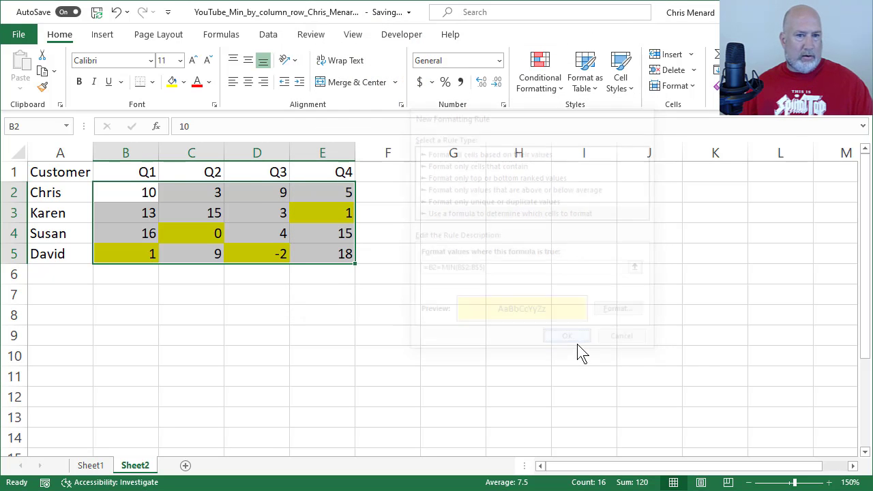
{"action": "left_click", "coordinate": [423, 253]}
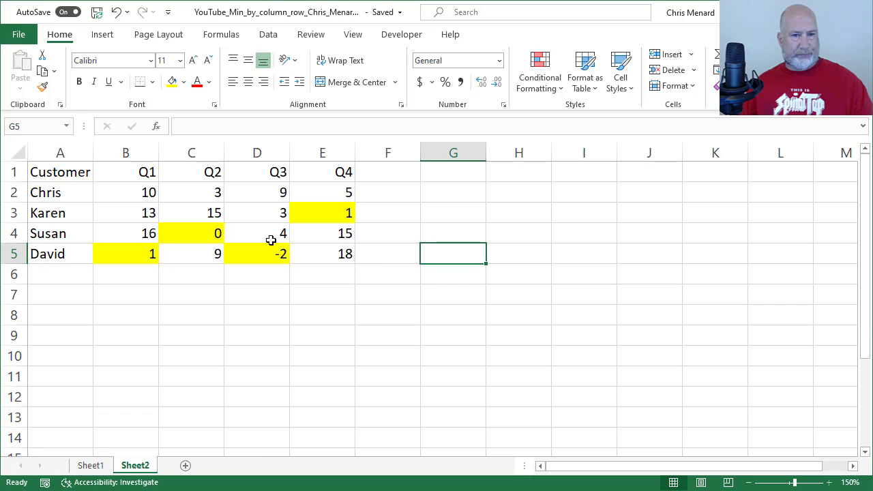
- Change B4 to 0 and C3 to -152 to test the minimum highlights
{"action": "left_click", "coordinate": [133, 172]}
{"action": "left_click", "coordinate": [141, 246]}
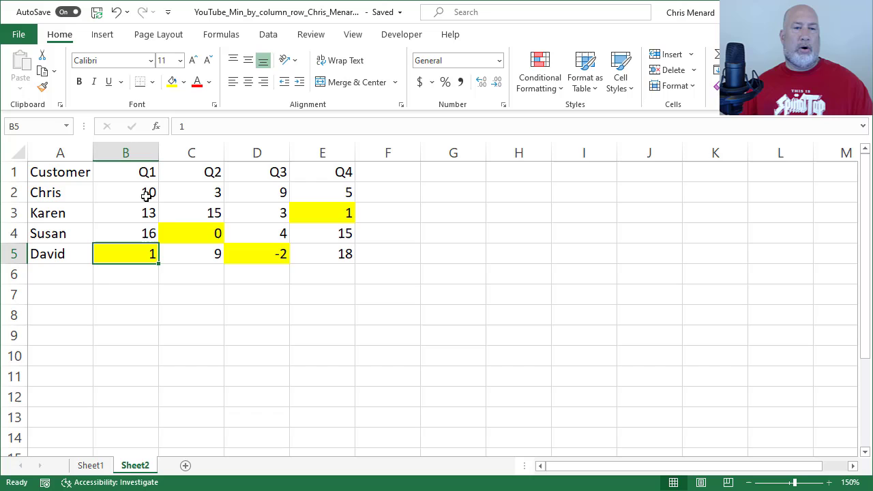
{"action": "left_click", "coordinate": [141, 232]}
{"action": "type", "text": "0"}
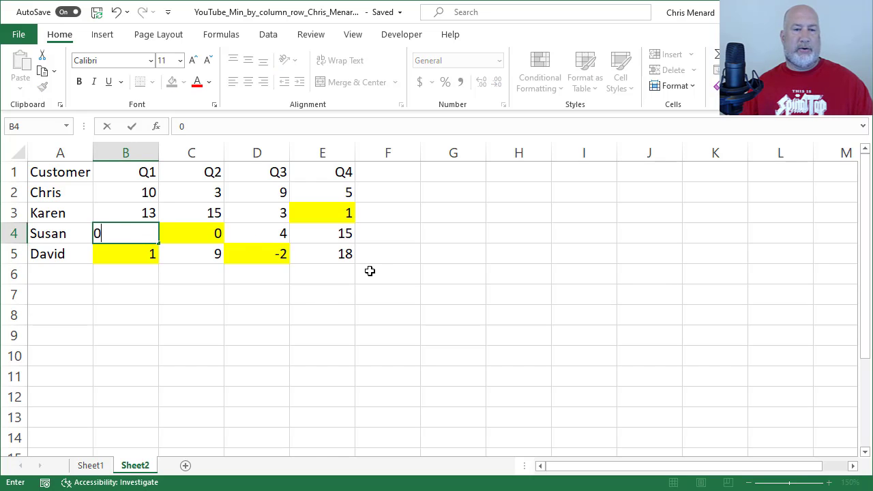
{"action": "key", "text": "Return"}
{"action": "key", "text": "Up"}
{"action": "key", "text": "Up"}
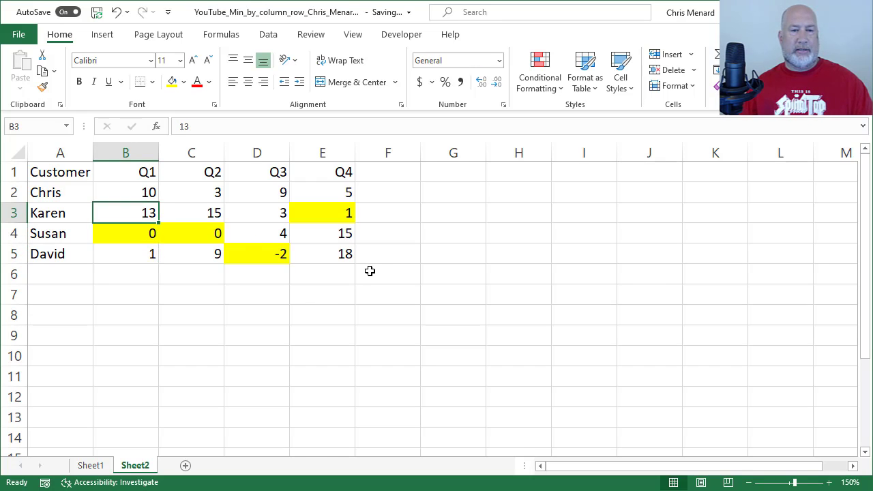
{"action": "key", "text": "Right"}
{"action": "type", "text": "-"}
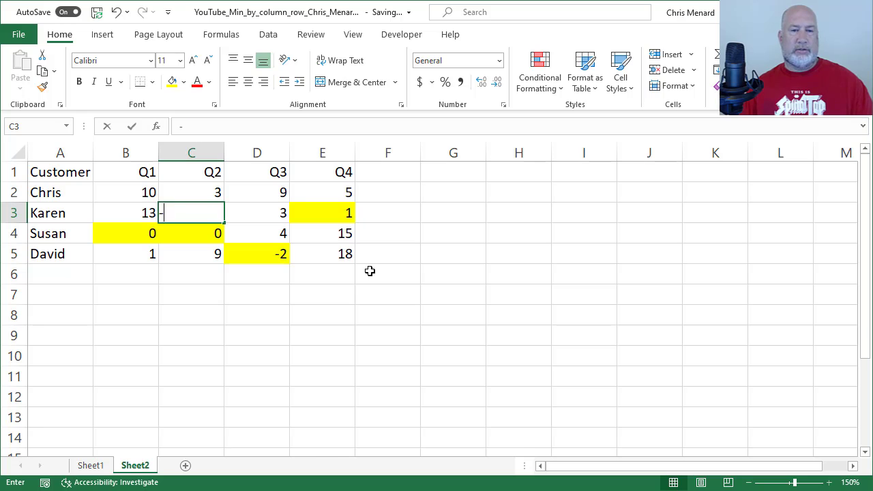
{"action": "type", "text": "152"}
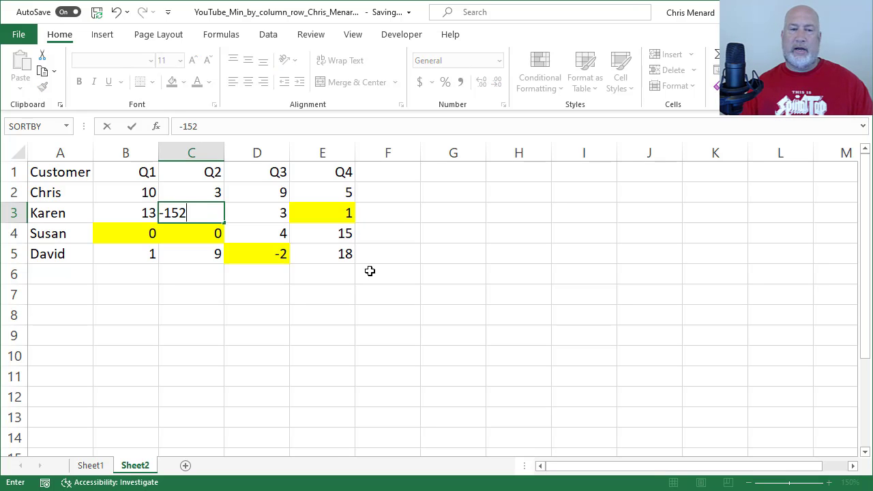
{"action": "key", "text": "ctrl+Return"}
- Change D5 to 12 and E3 to 27, leaving D3 at 3
{"action": "key", "text": "Up"}
{"action": "key", "text": "Down"}
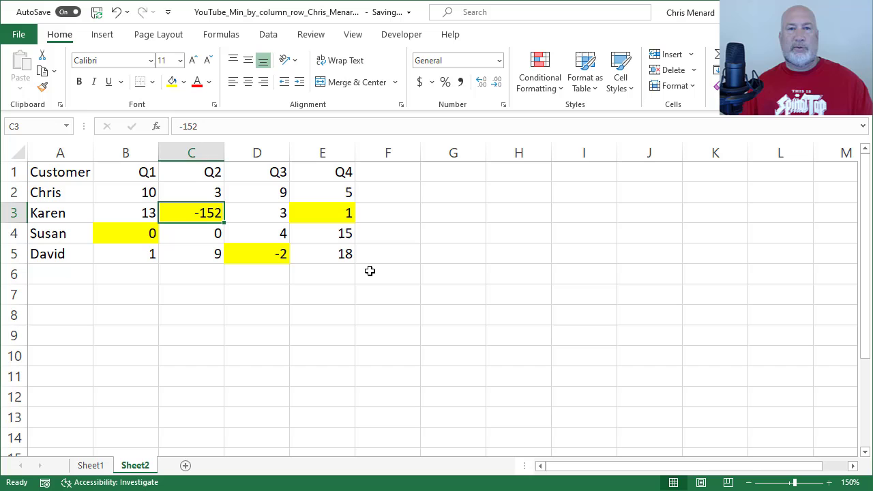
{"action": "key", "text": "Right"}
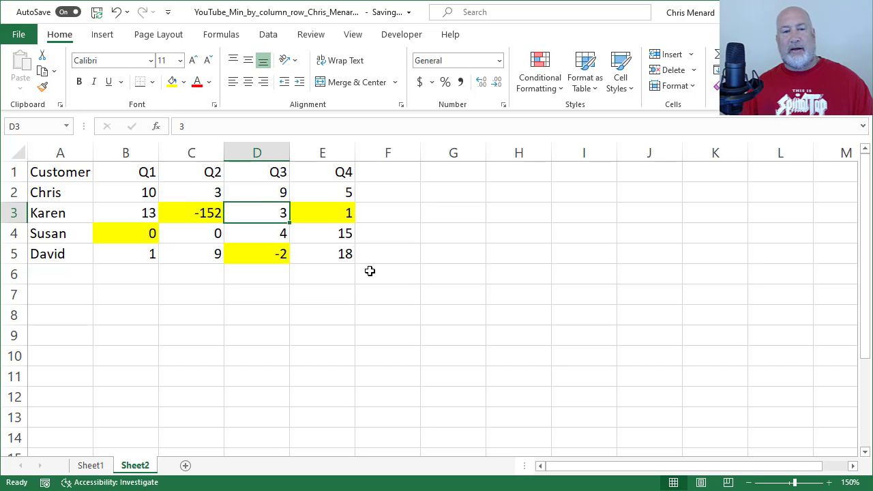
{"action": "key", "text": "BackSpace"}
{"action": "key", "text": "Escape"}
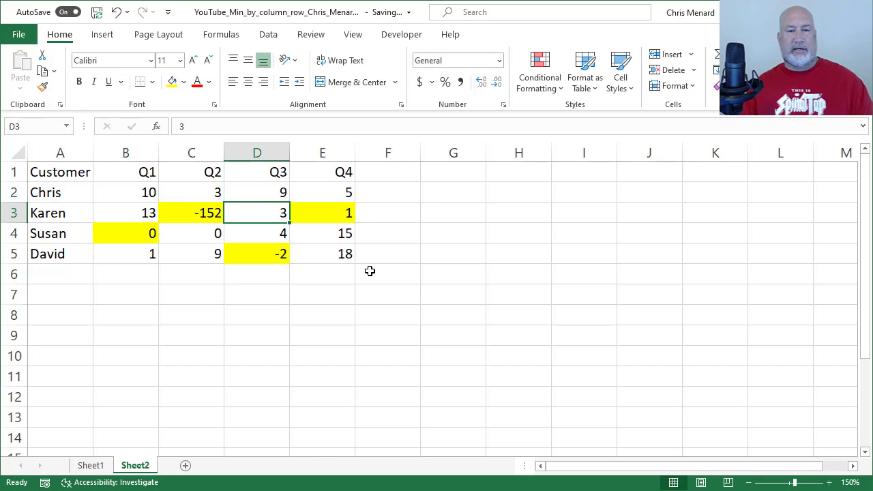
{"action": "key", "text": "Down"}
{"action": "key", "text": "Down"}
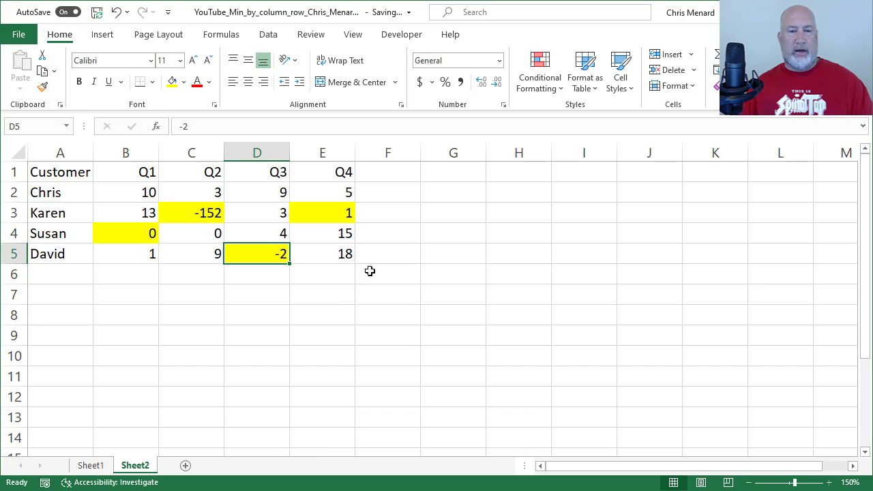
{"action": "type", "text": "12"}
{"action": "key", "text": "Return"}
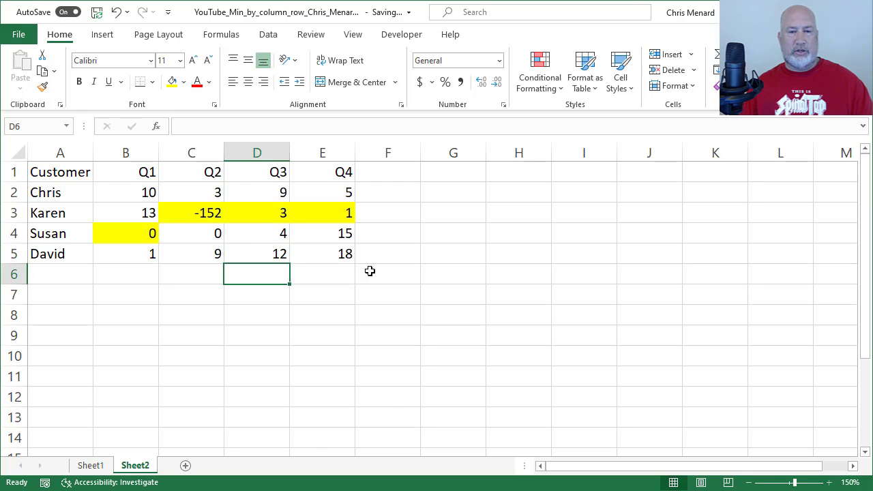
{"action": "key", "text": "Up"}
{"action": "key", "text": "Up"}
{"action": "key", "text": "Up"}
{"action": "key", "text": "Right"}
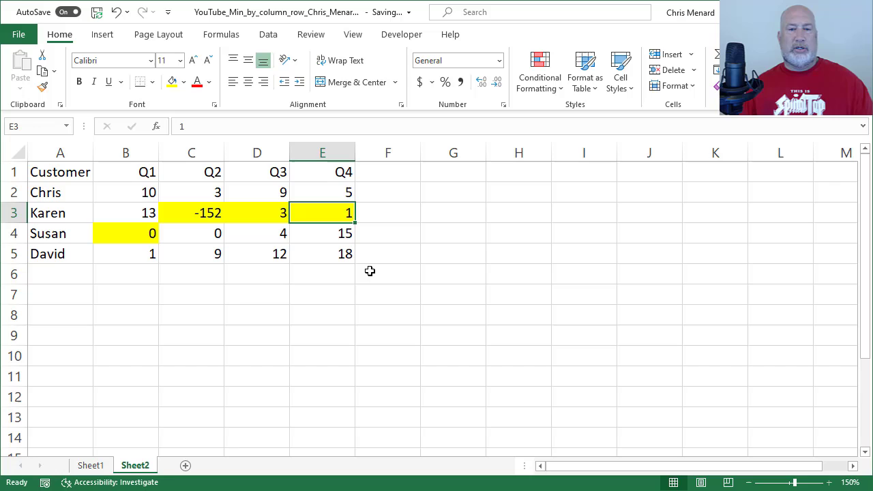
{"action": "type", "text": "22"}
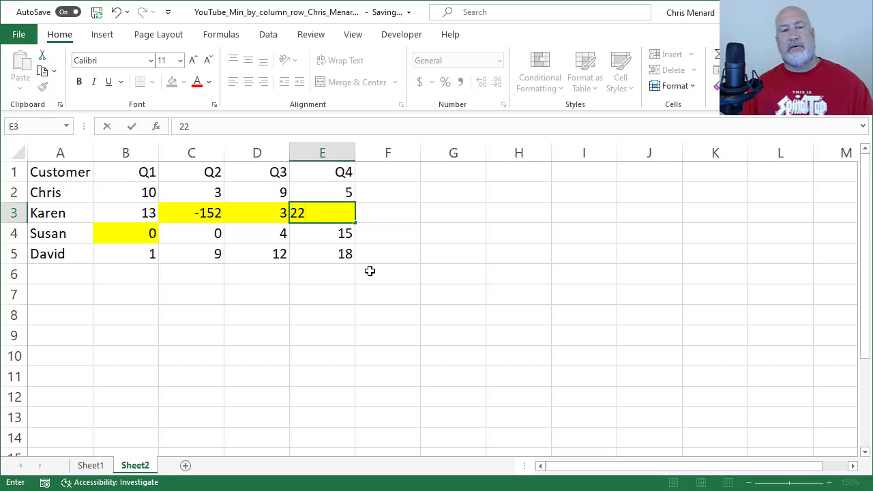
{"action": "key", "text": "BackSpace"}
{"action": "type", "text": "7"}
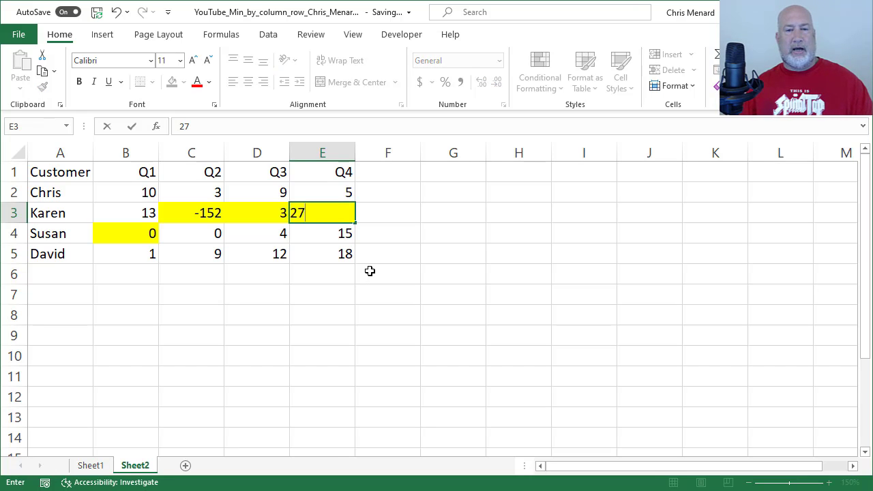
{"action": "key", "text": "Return"}
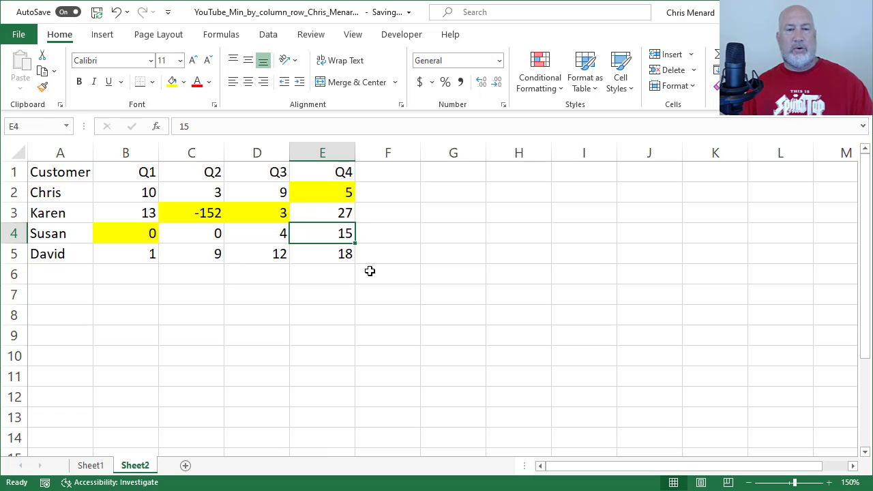